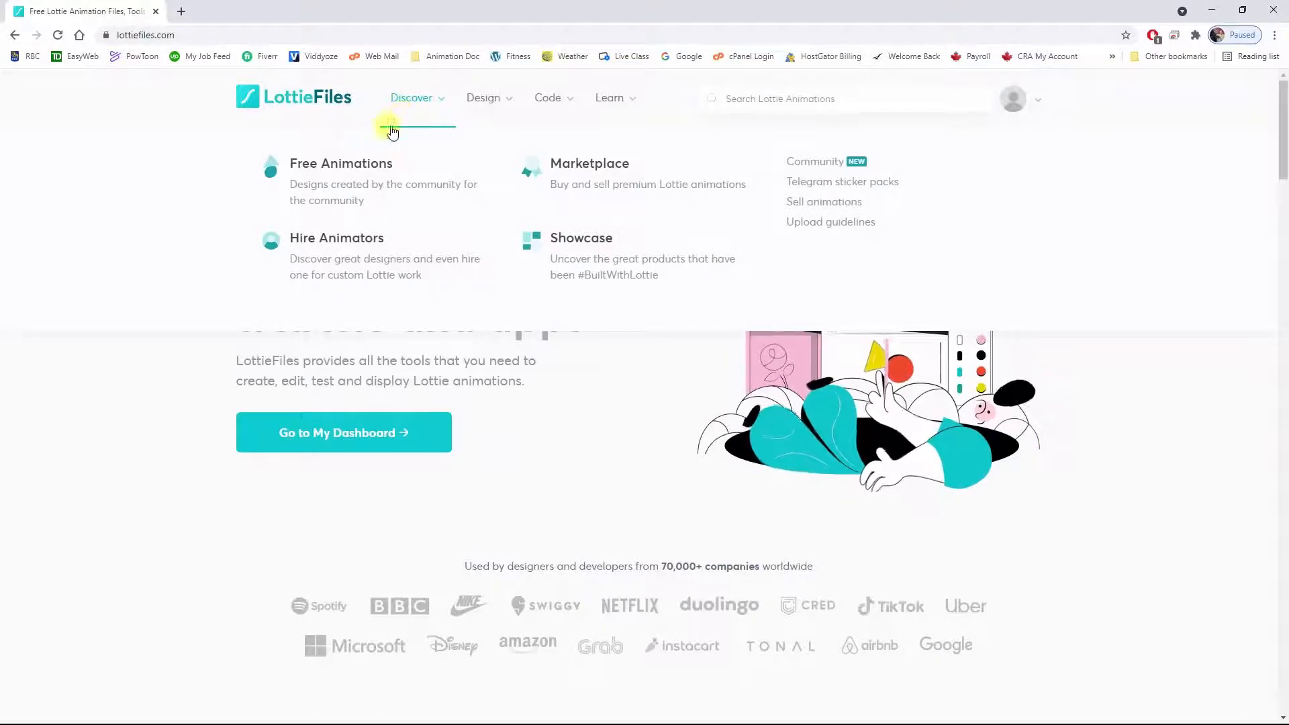
- Open the free animations collection and browse through the featured animations
left_click(345, 169)
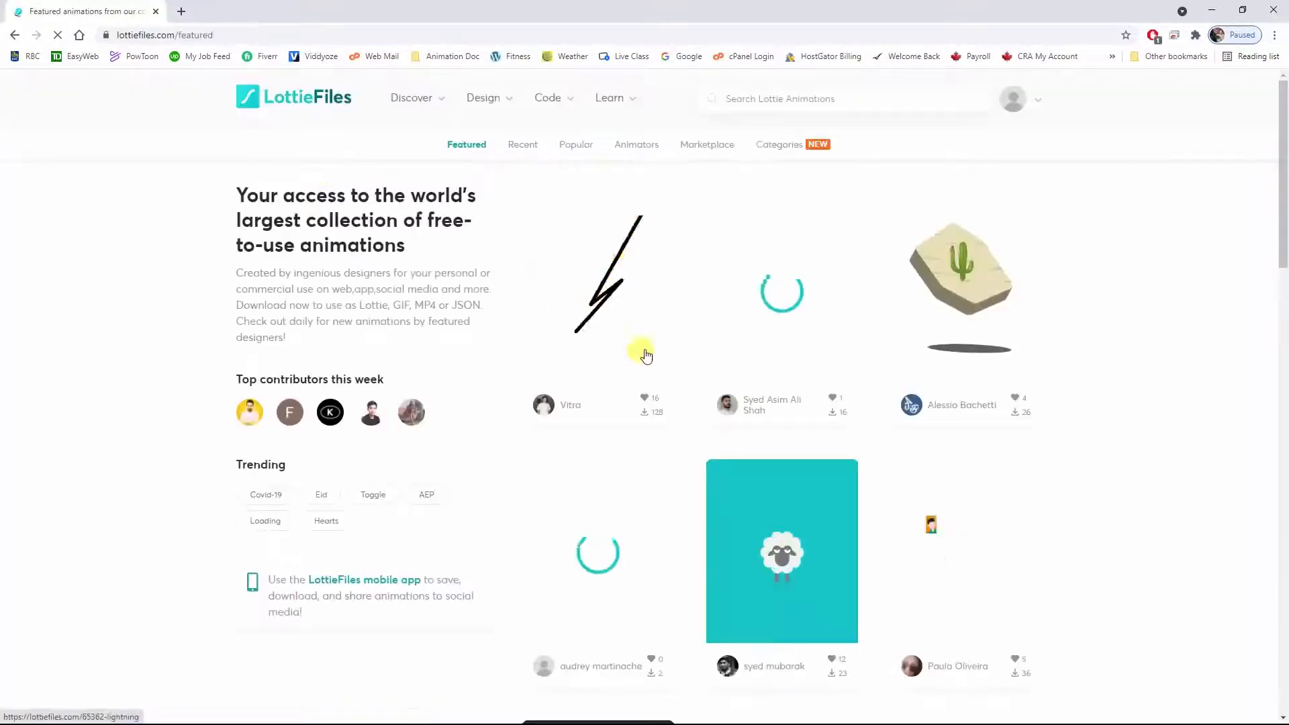
scroll(838, 356, "down", 10)
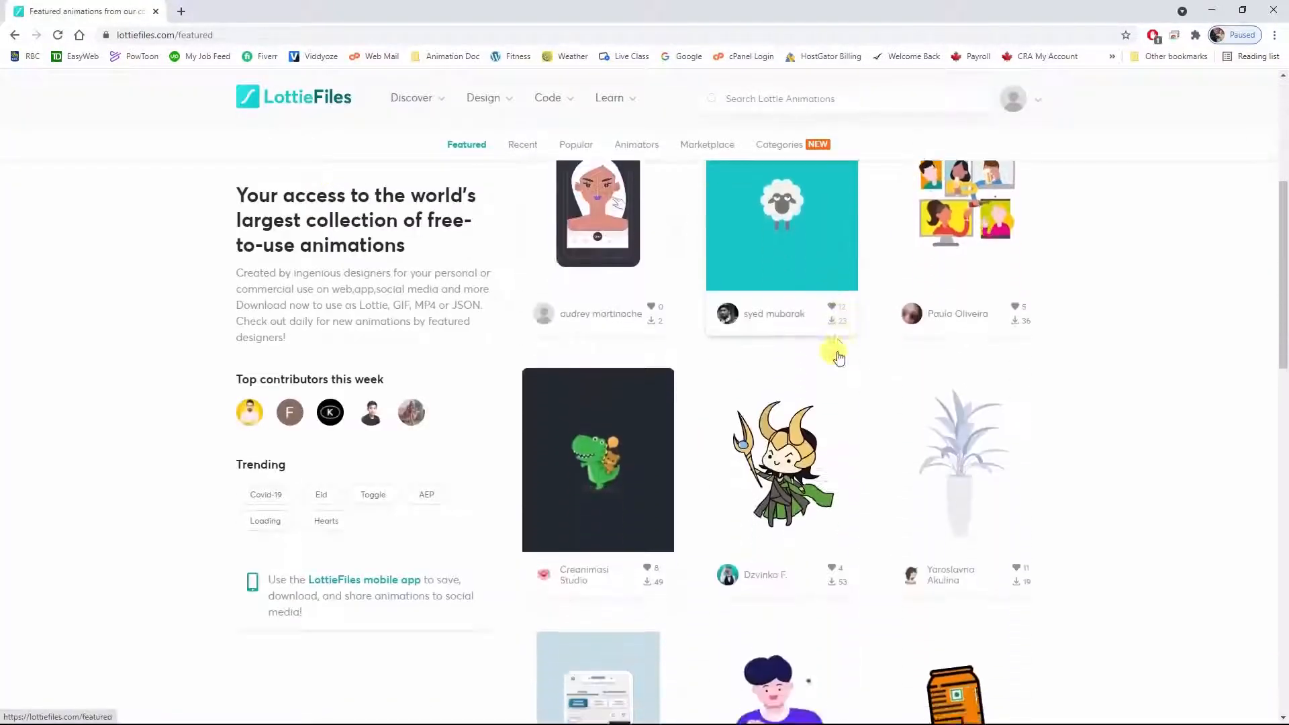
scroll(838, 356, "down", 5)
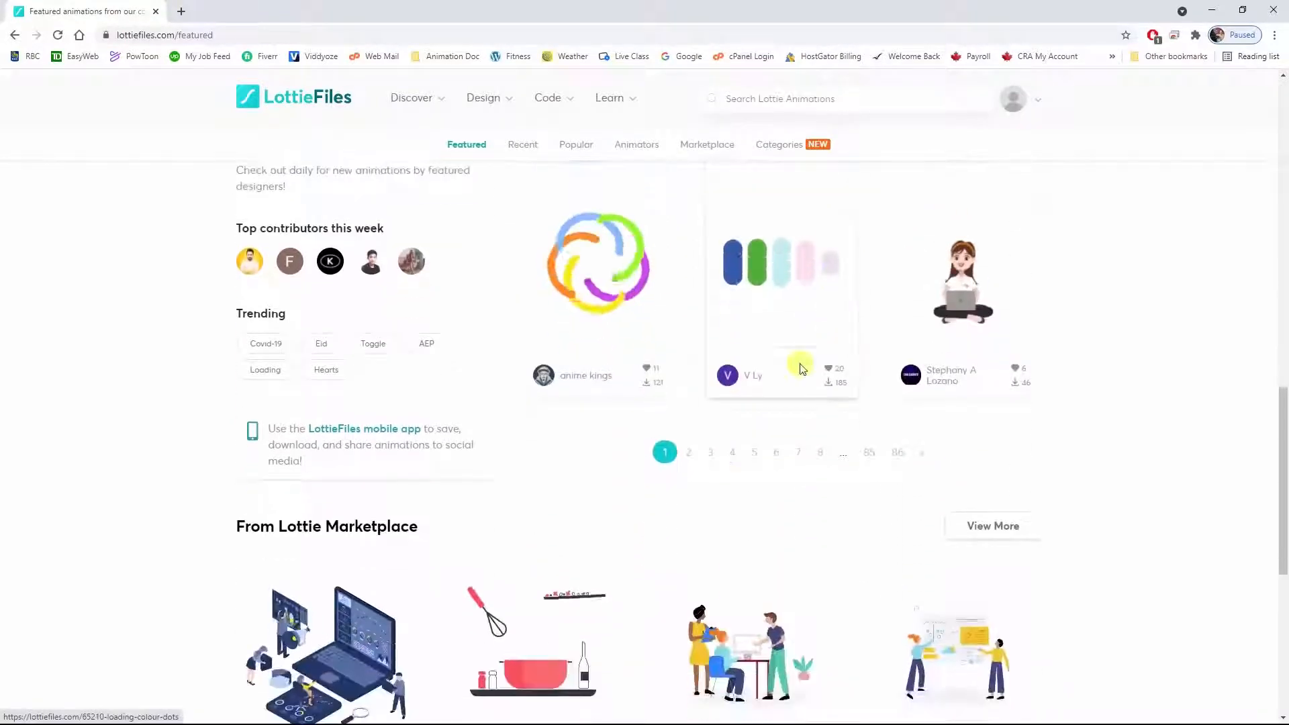
scroll(885, 397, "up", 5)
scroll(885, 396, "up", 10)
scroll(873, 369, "up", 3)
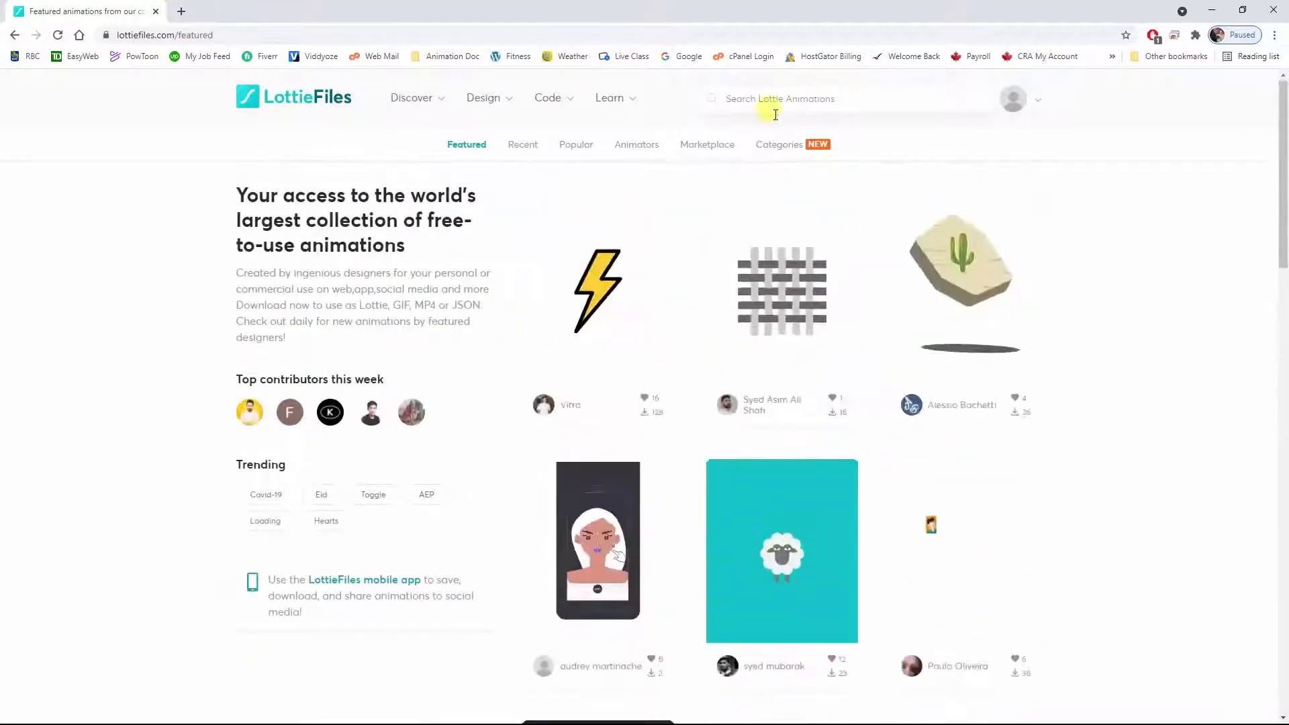
scroll(766, 433, "down", 3)
scroll(767, 444, "down", 6)
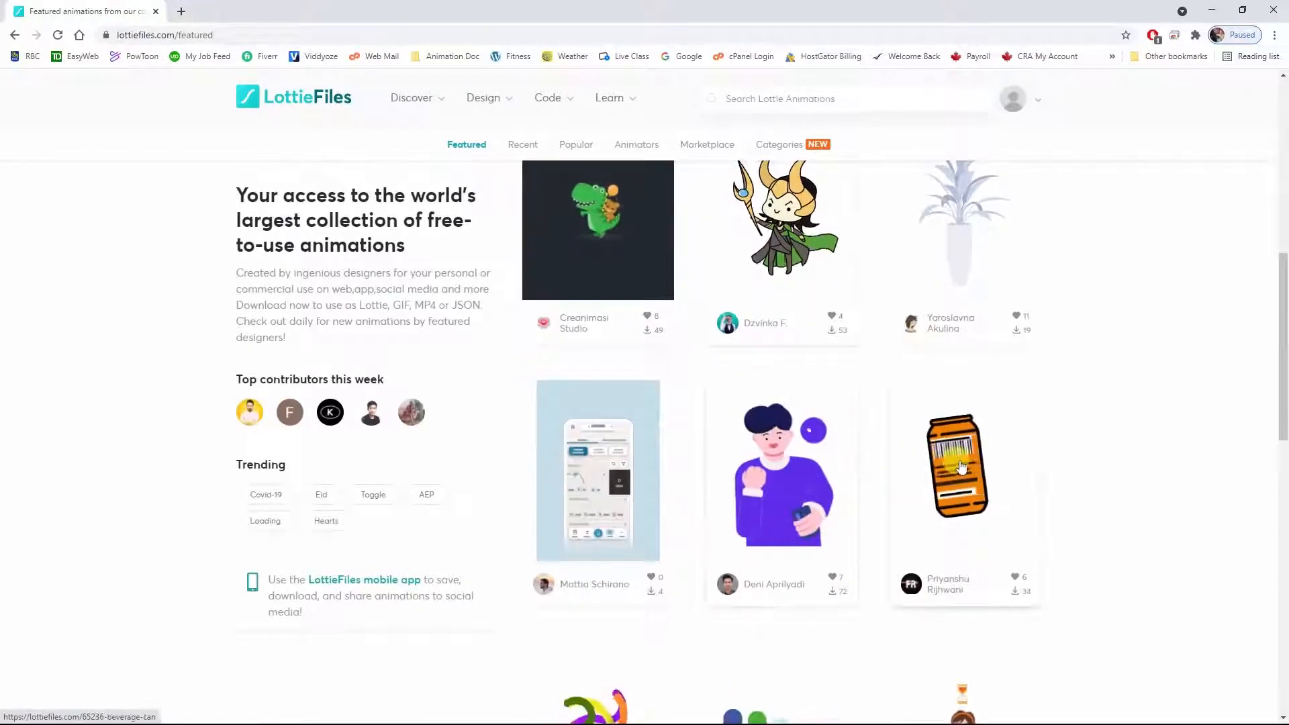
scroll(1008, 423, "down", 1)
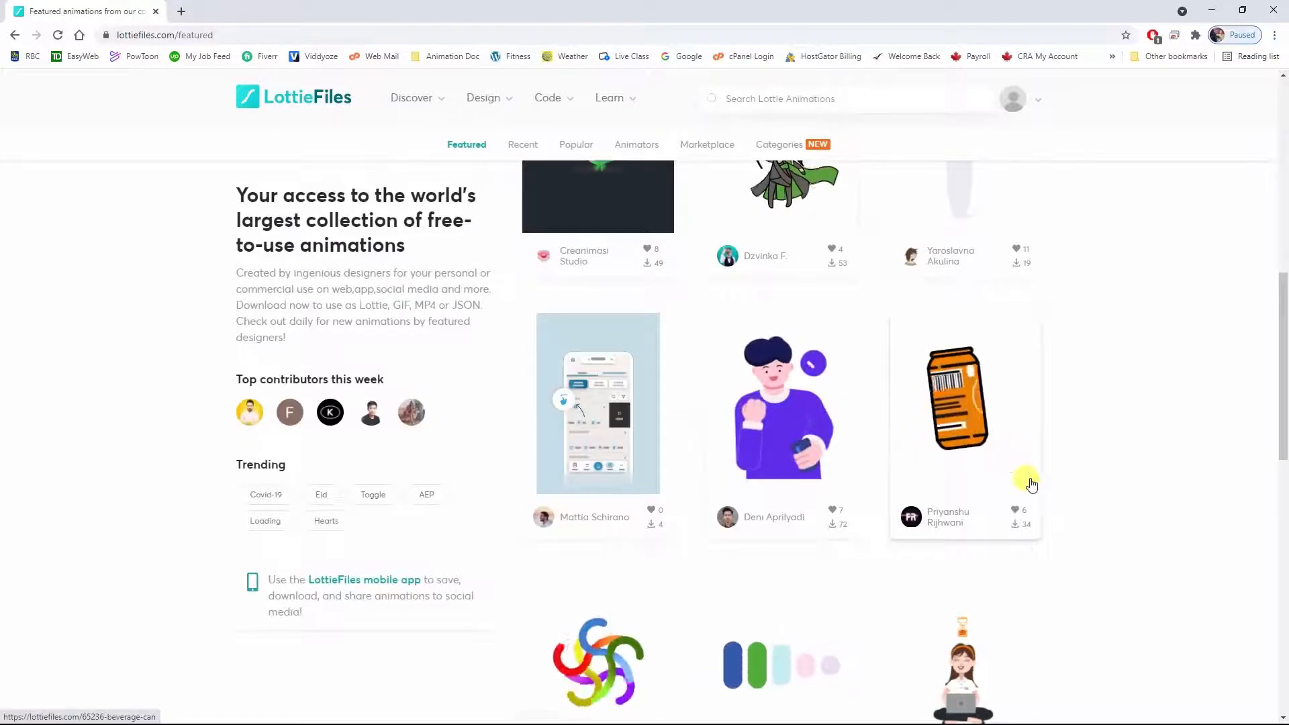
scroll(1044, 474, "down", 2)
scroll(910, 357, "up", 3)
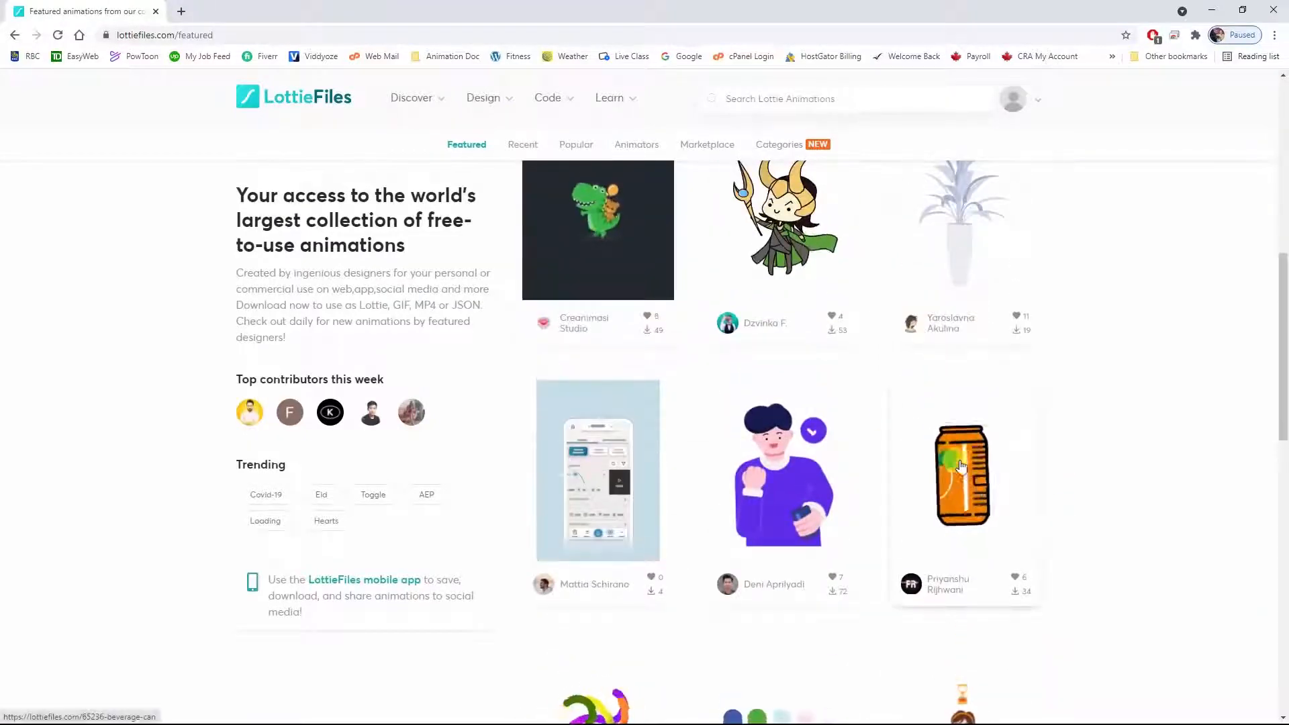
- Open the orange Beverage Can animation and preview it at the different animation speeds, returning to 1x
left_click(961, 465)
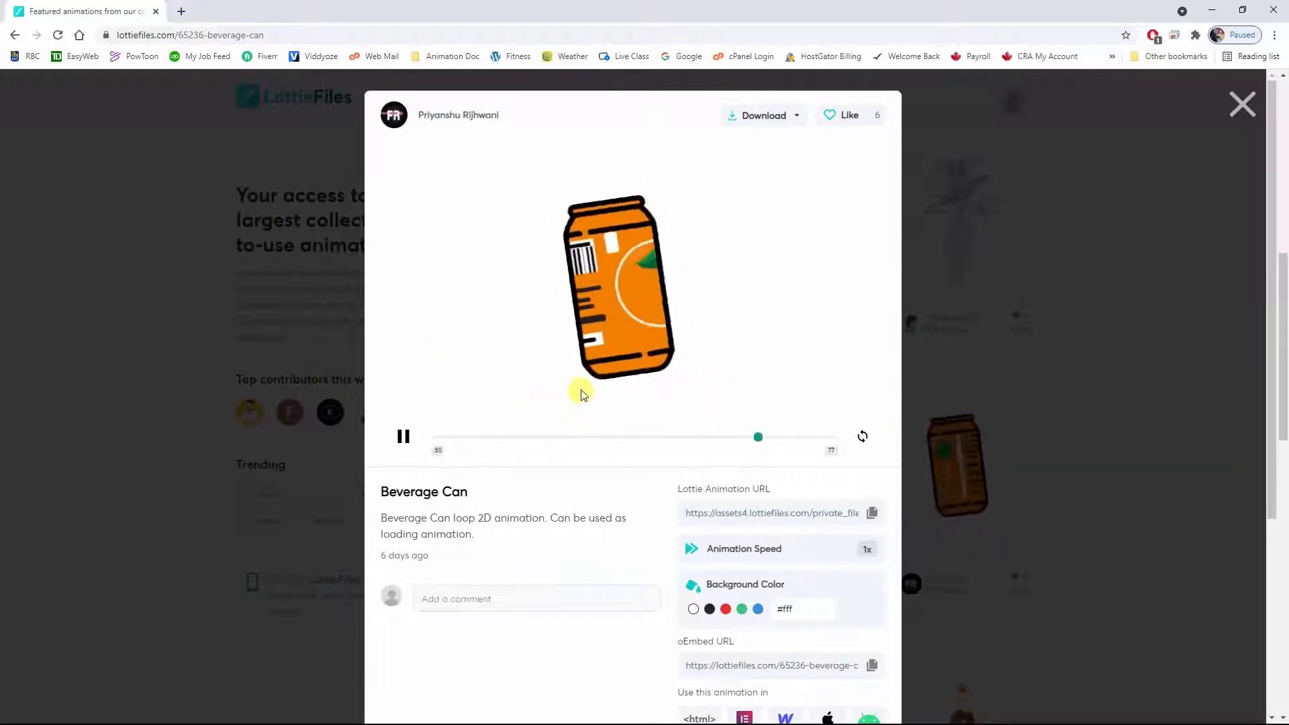
scroll(806, 497, "down", 1)
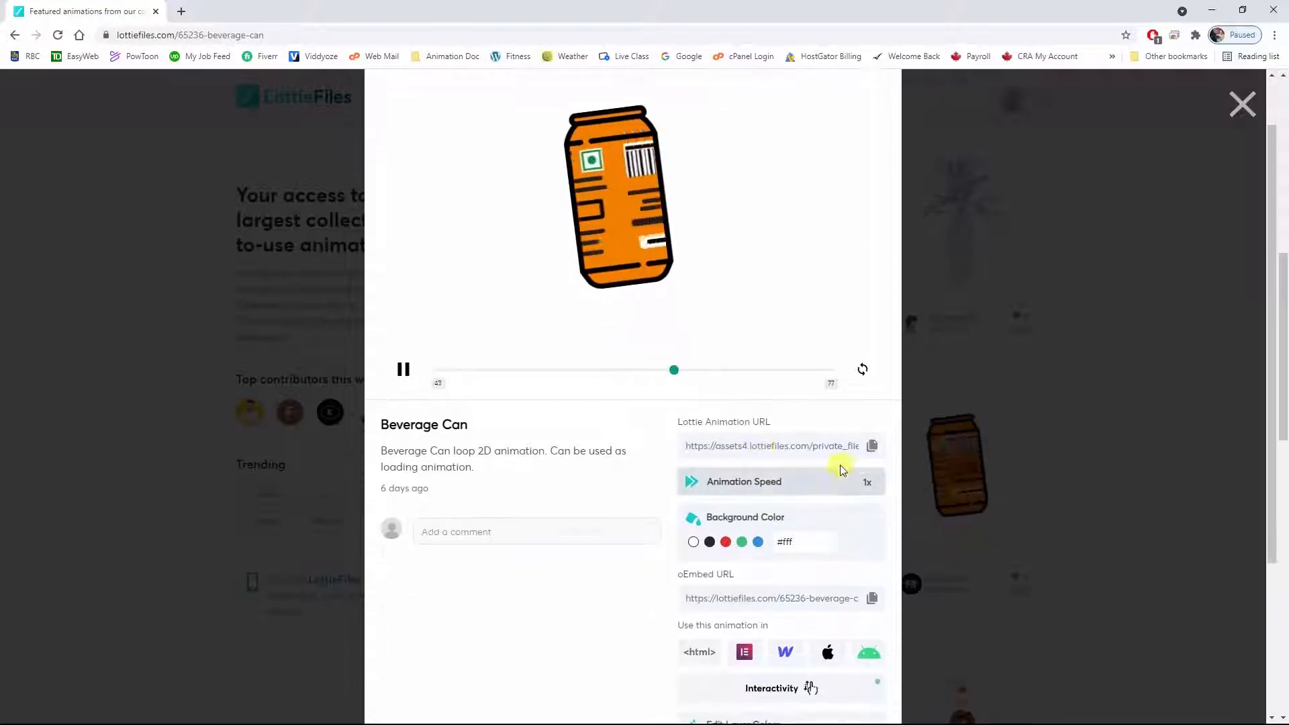
left_click(857, 483)
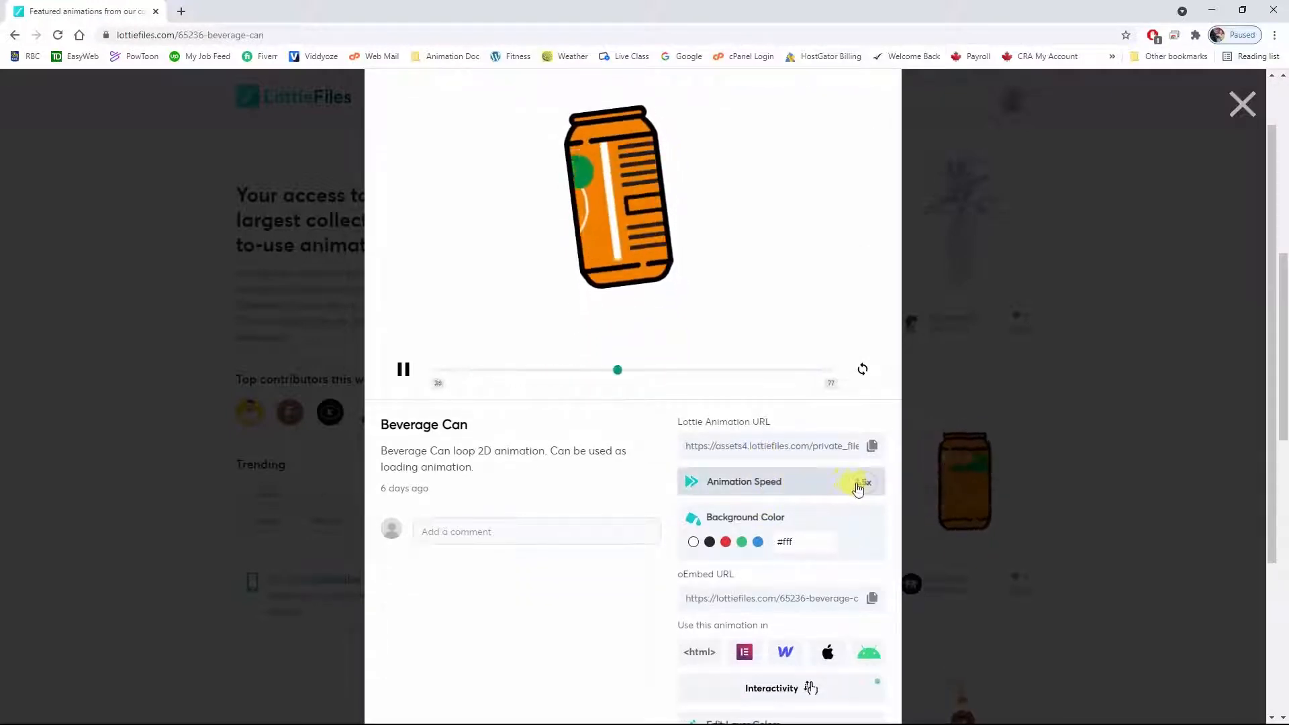
left_click(860, 485)
left_click(864, 487)
left_click(864, 486)
left_click(863, 486)
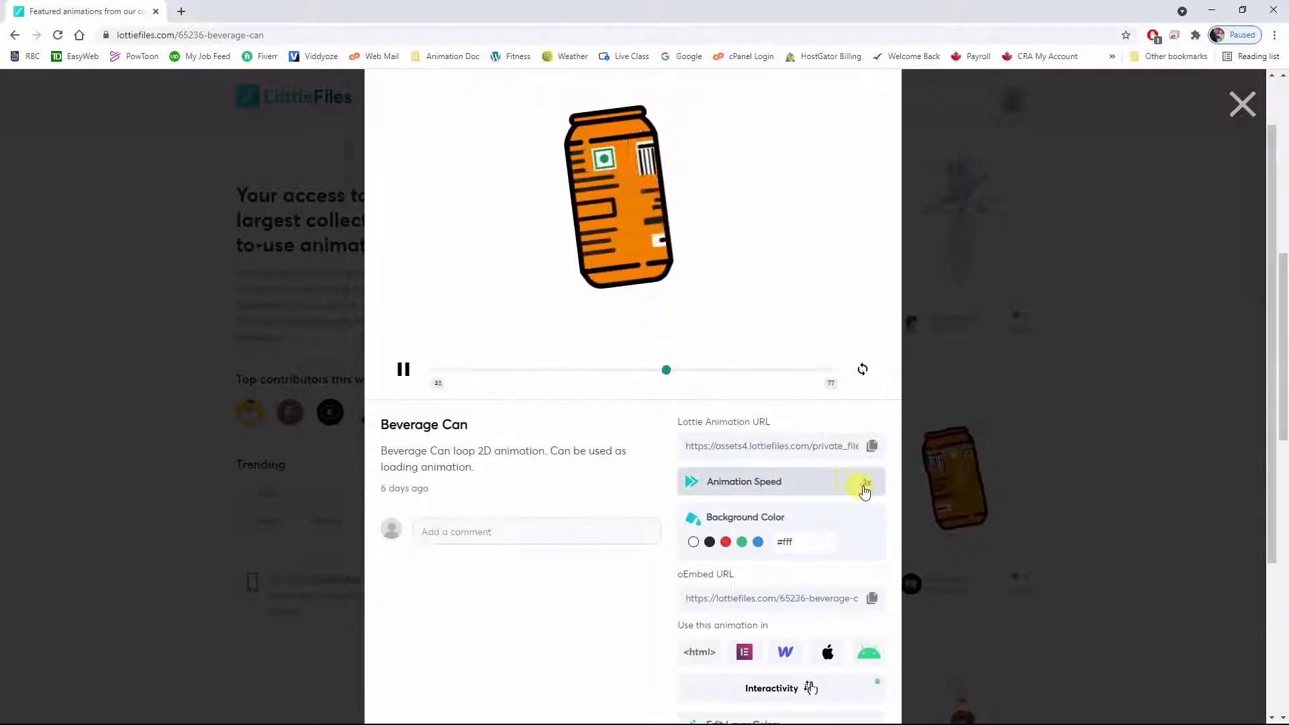
left_click(864, 487)
left_click(863, 487)
left_click(863, 488)
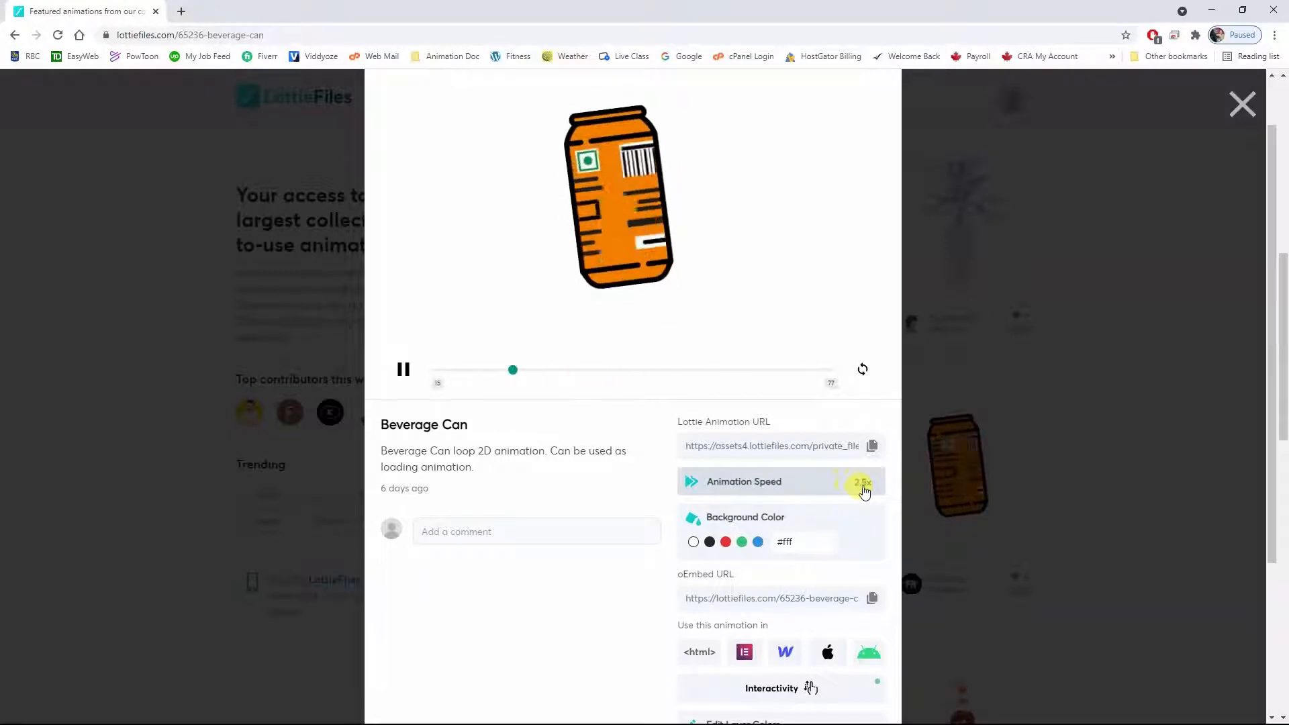
left_click(864, 489)
left_click(863, 489)
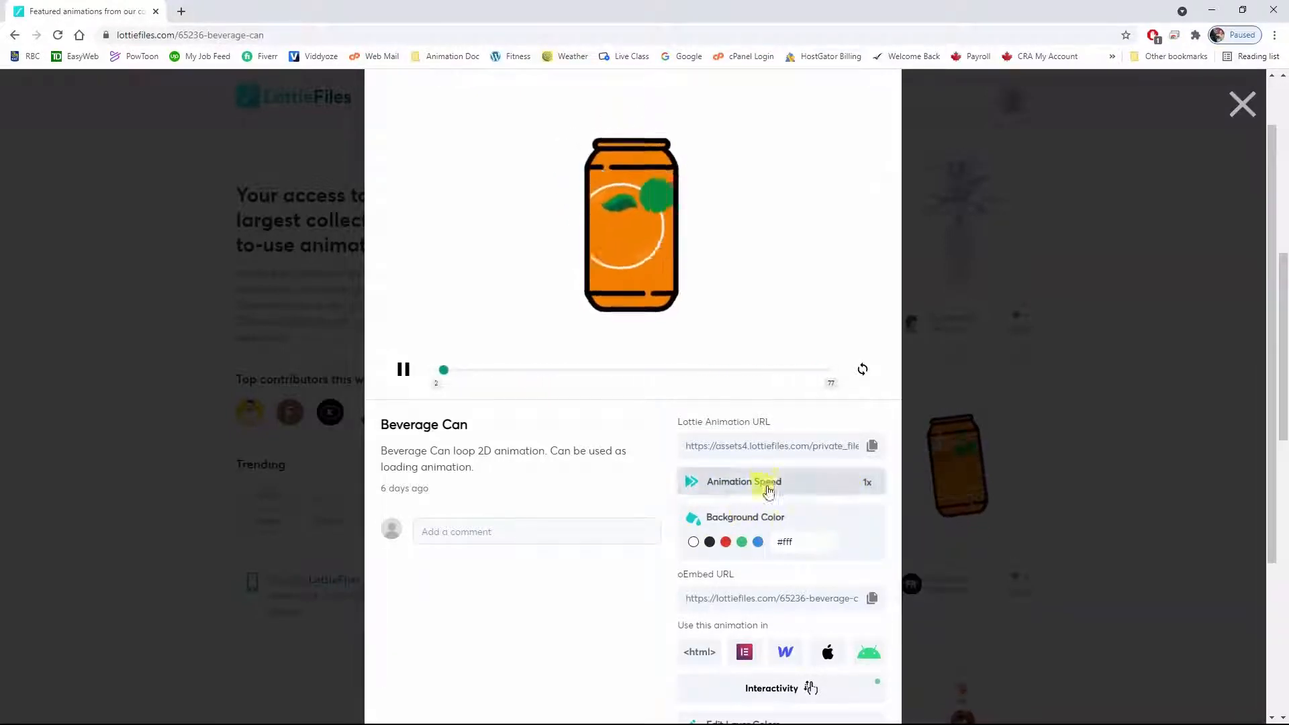
- Try to download the Beverage Can animation as Lottie JSON, cancel the save and close the animation's details
scroll(771, 510, "down", 2)
scroll(774, 511, "down", 1)
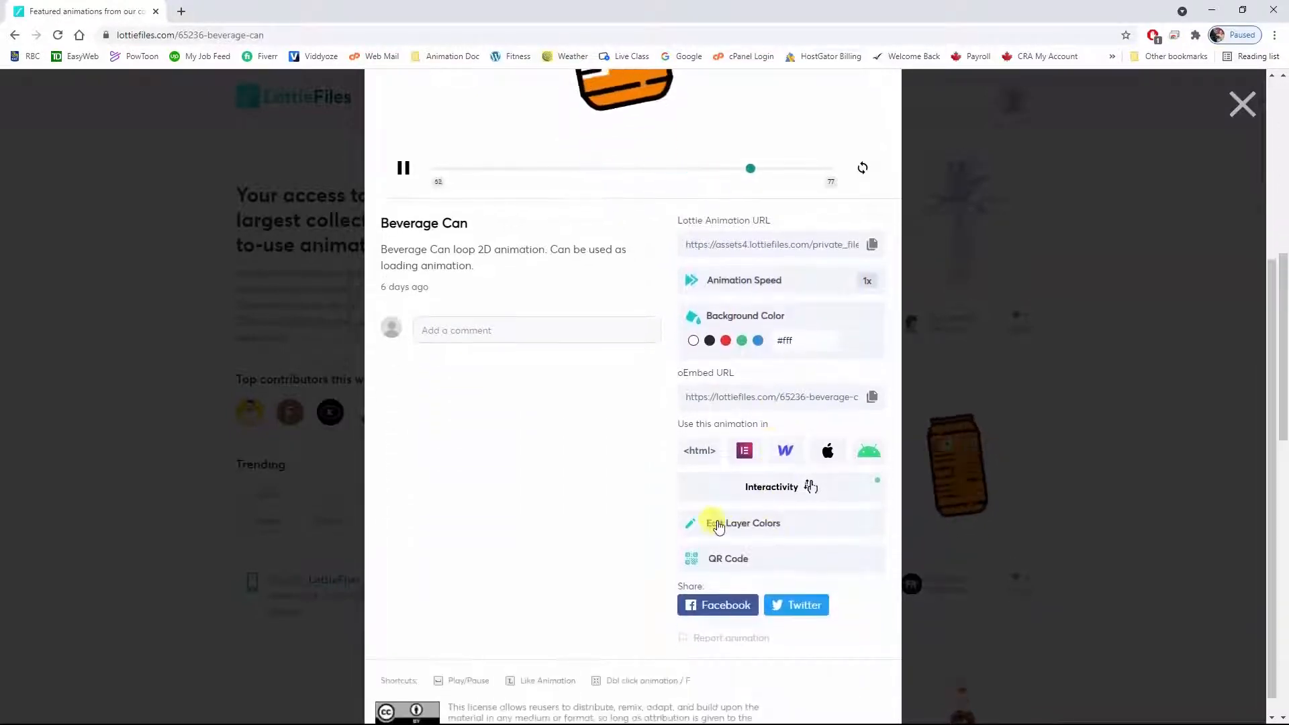
scroll(630, 511, "up", 4)
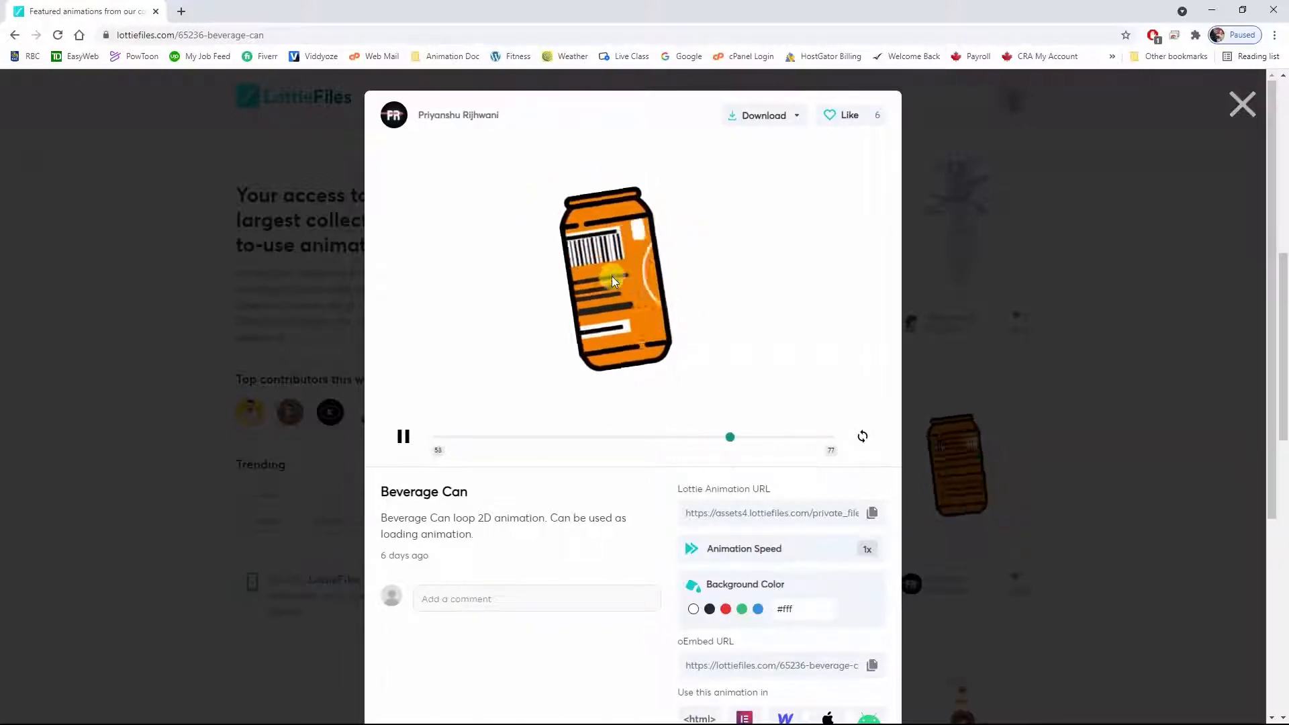
left_click(762, 120)
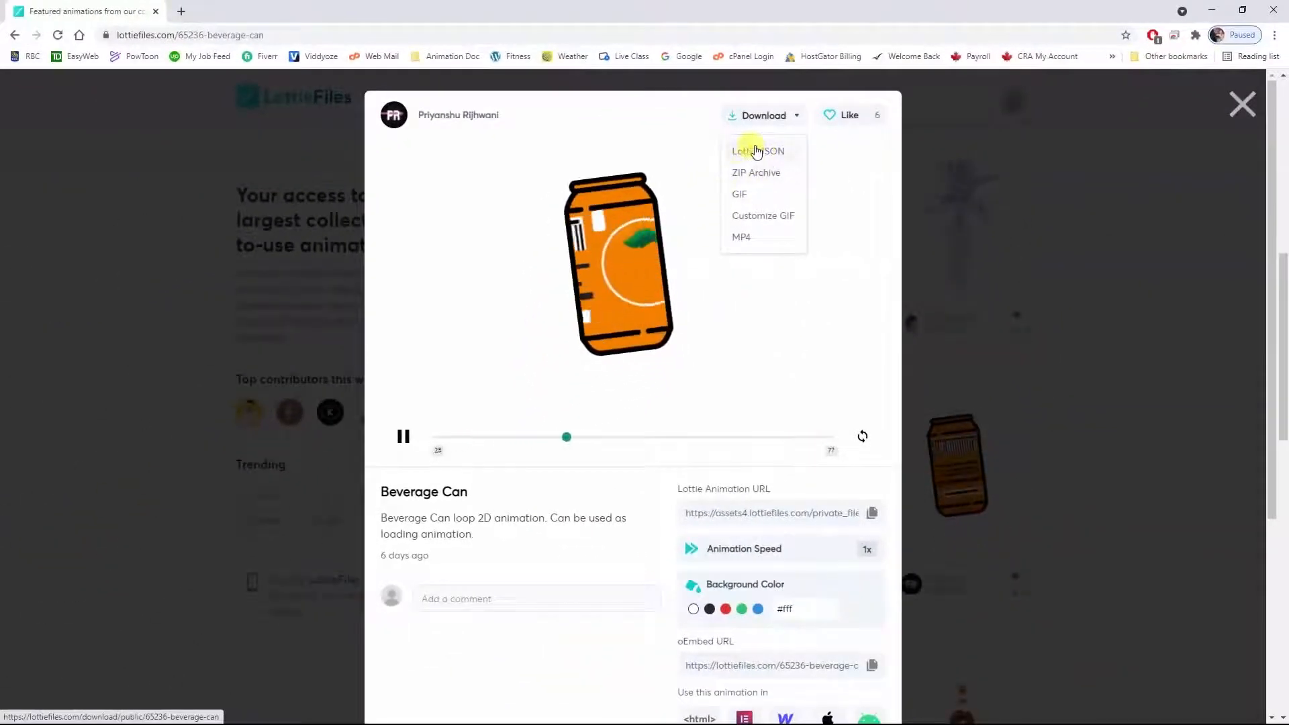
left_click(757, 146)
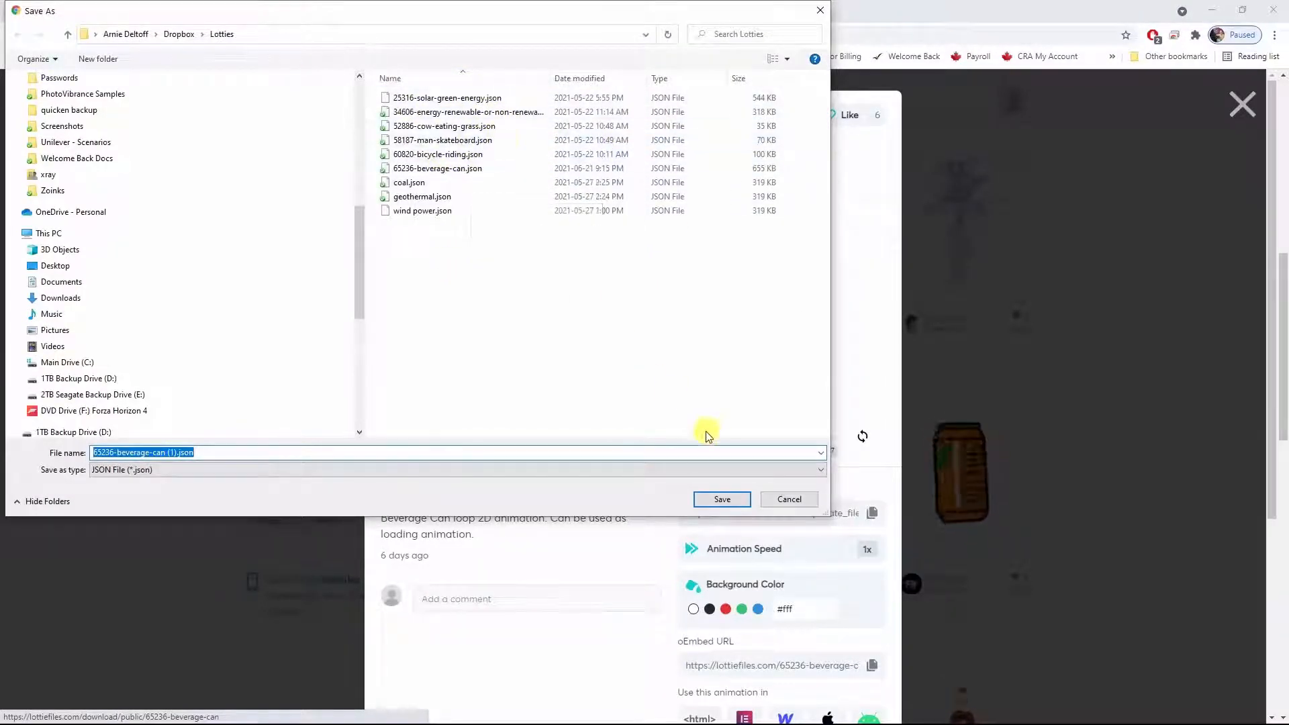
left_click(787, 499)
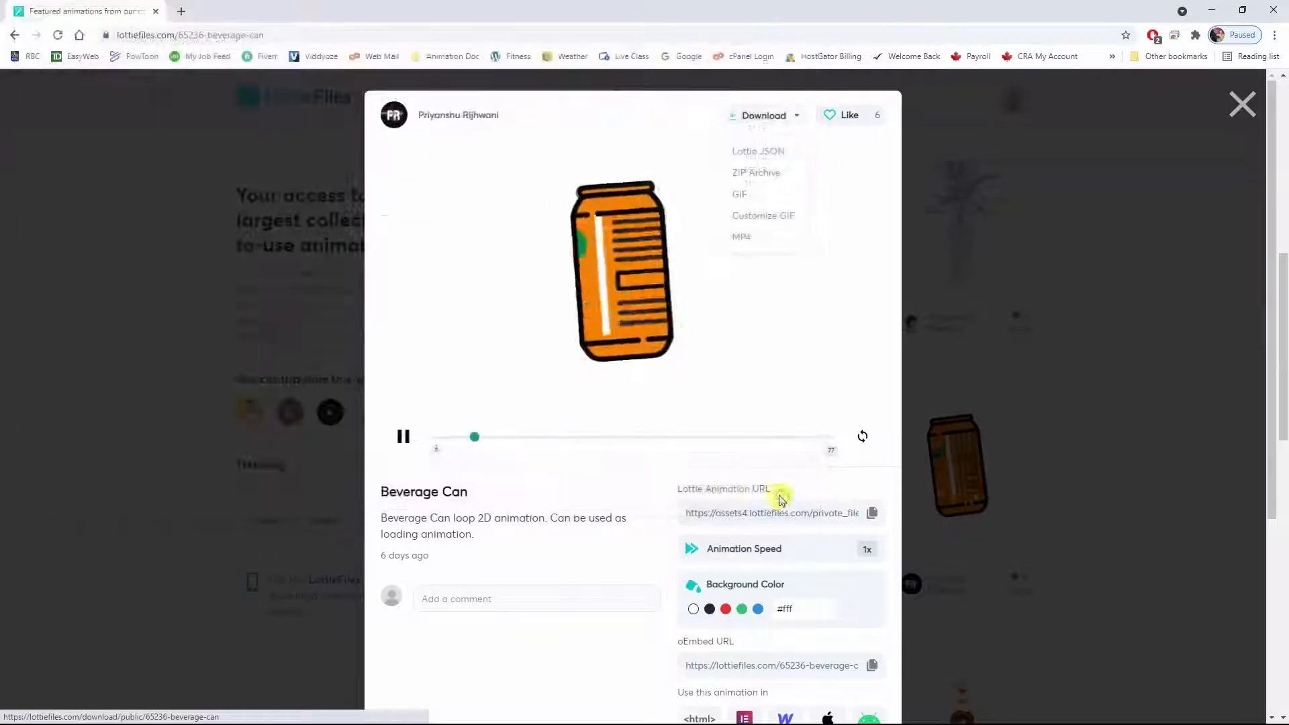
left_click(1241, 111)
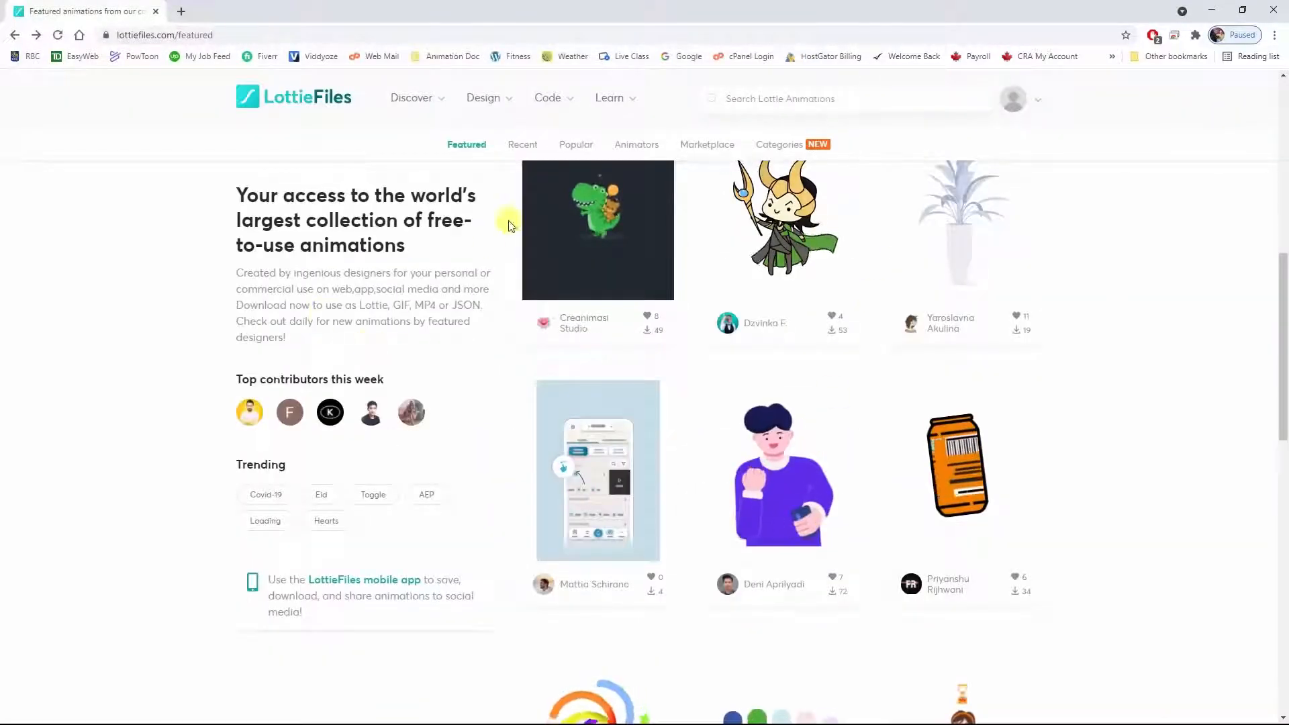
- Open the Lottie Editor and load 34606-energy-renewable-or-non-renewable-question.json from the Lotties folder
mouse_move(504, 101)
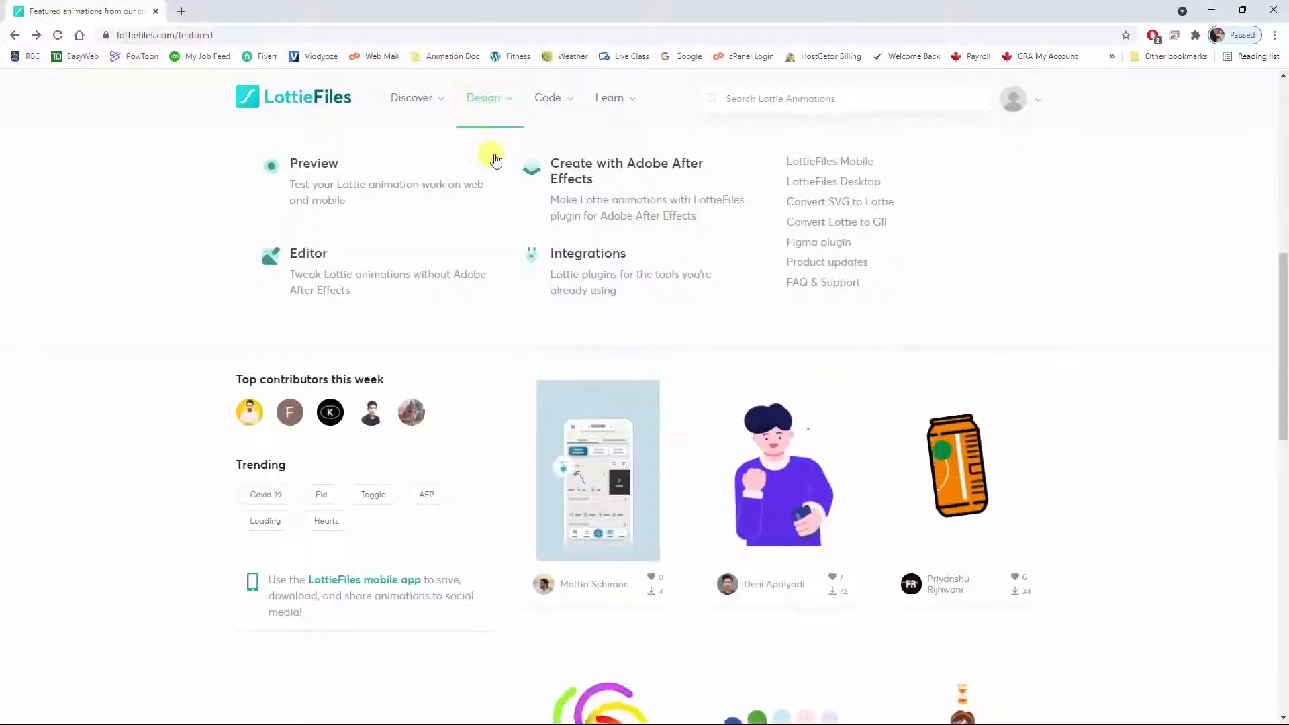
left_click(315, 260)
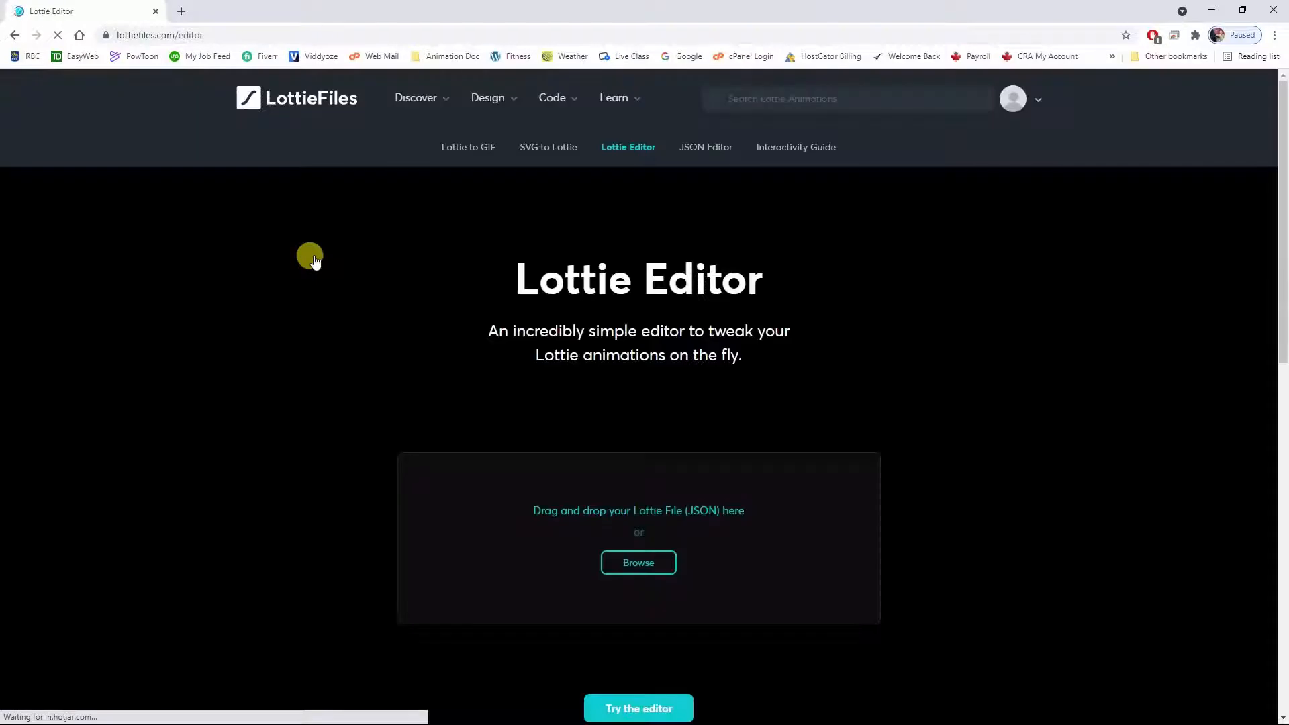
left_click(627, 568)
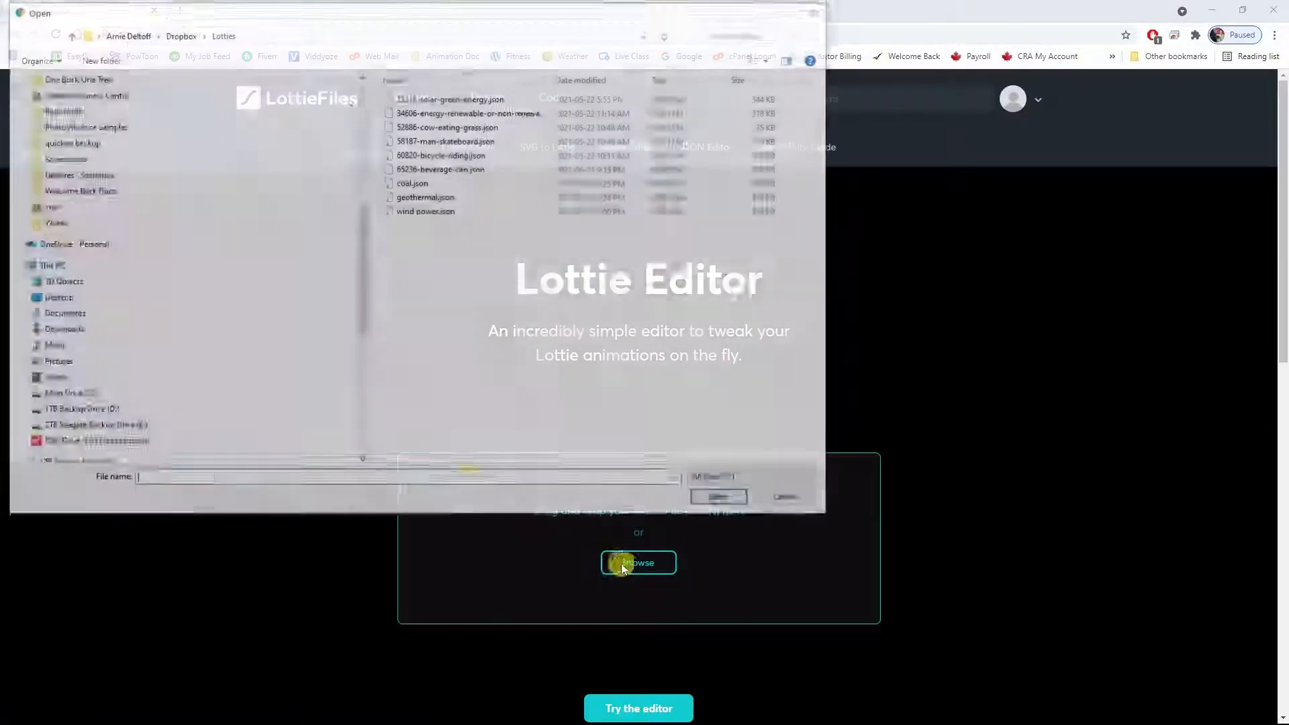
left_click(448, 115)
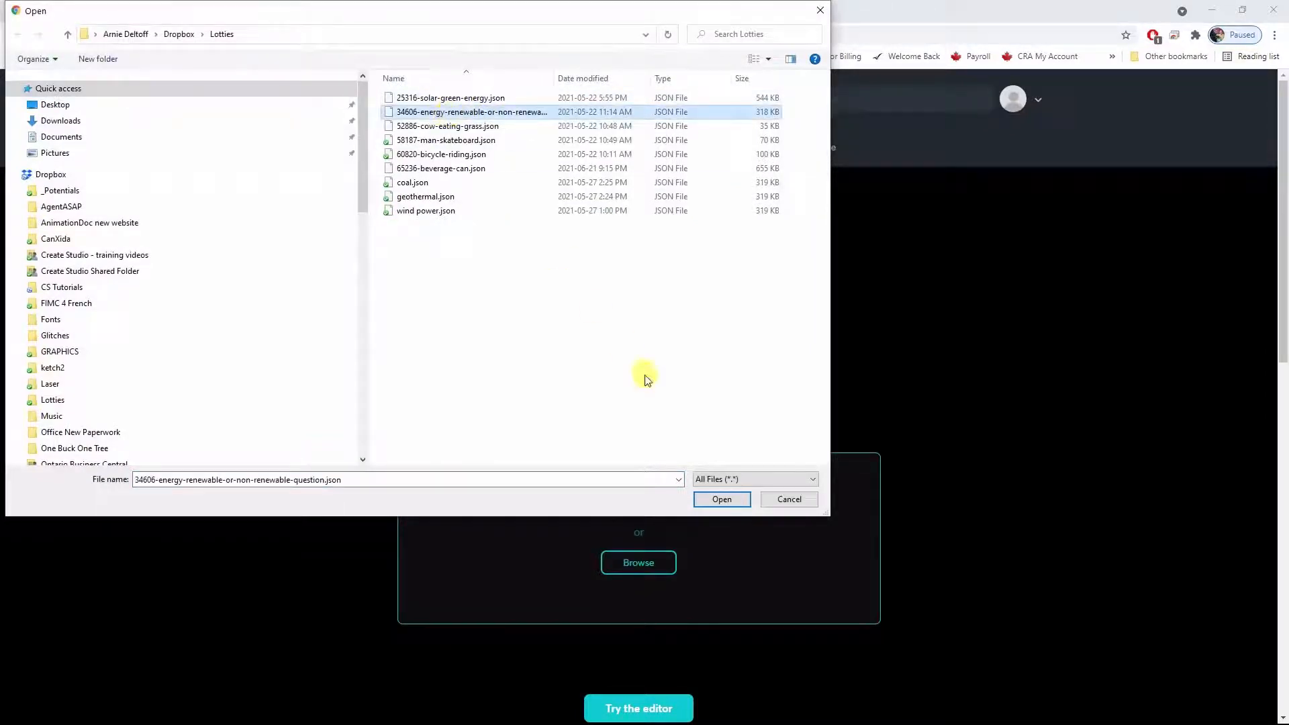
left_click(722, 502)
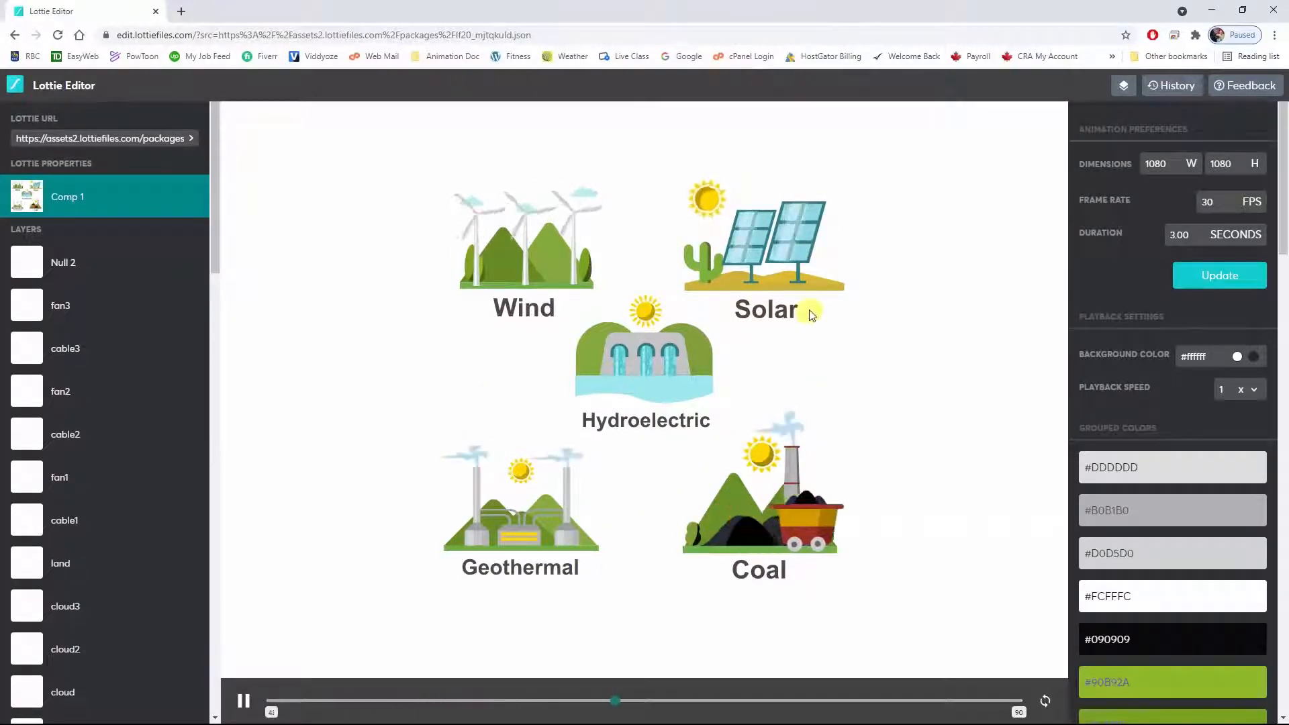
- Look through the composition's layers, hide the fan2 layer of the wind scene and make it visible again
left_click(104, 249)
left_click(70, 437)
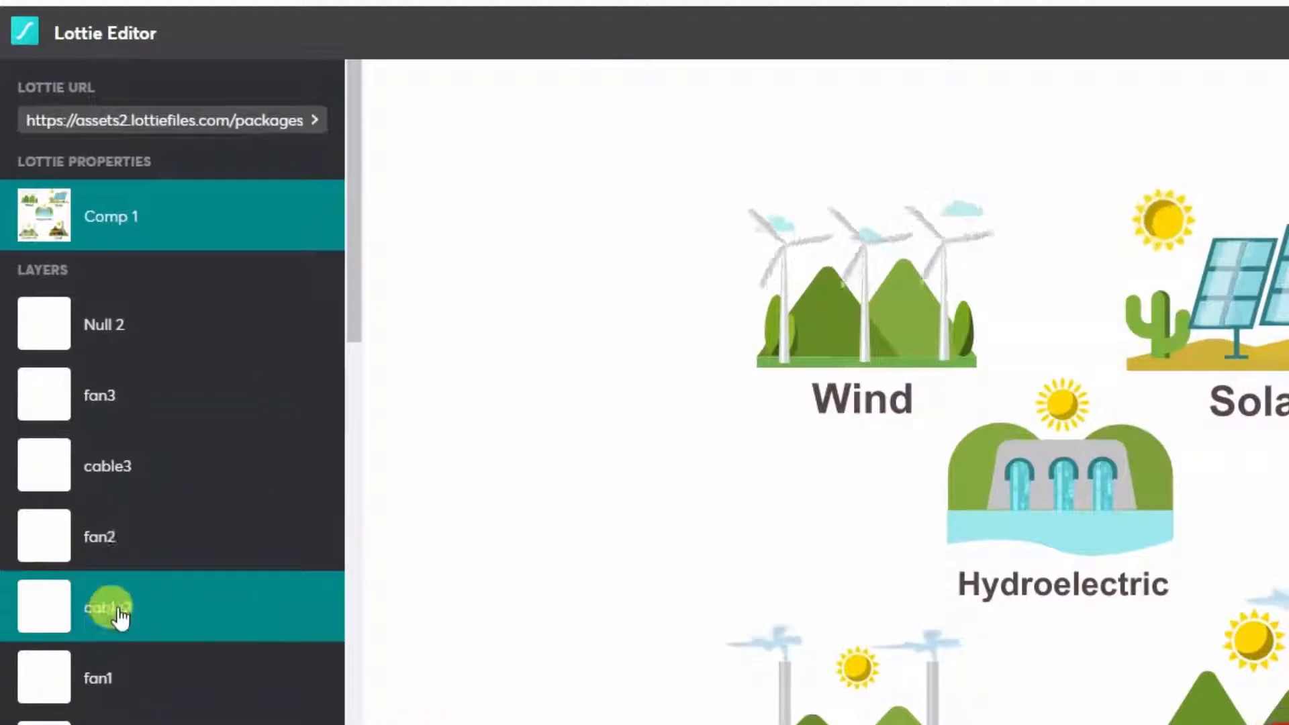
scroll(119, 618, "down", 12)
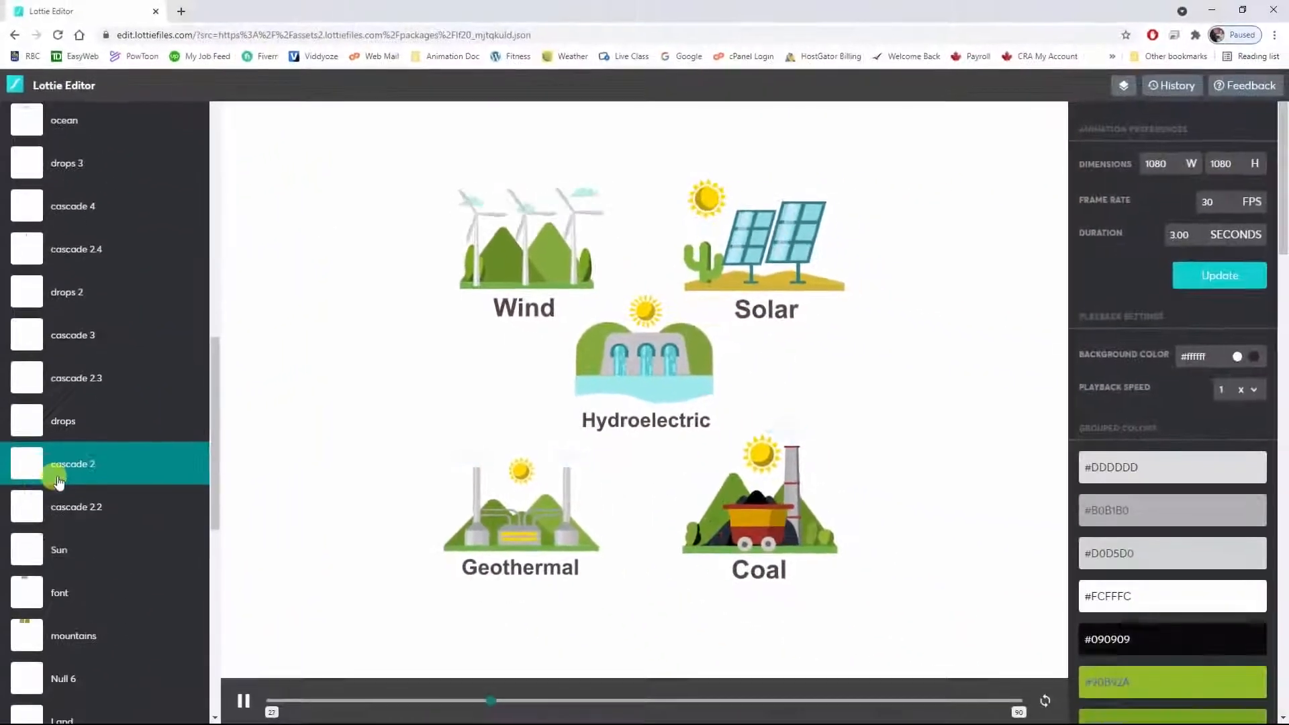
scroll(60, 493, "up", 8)
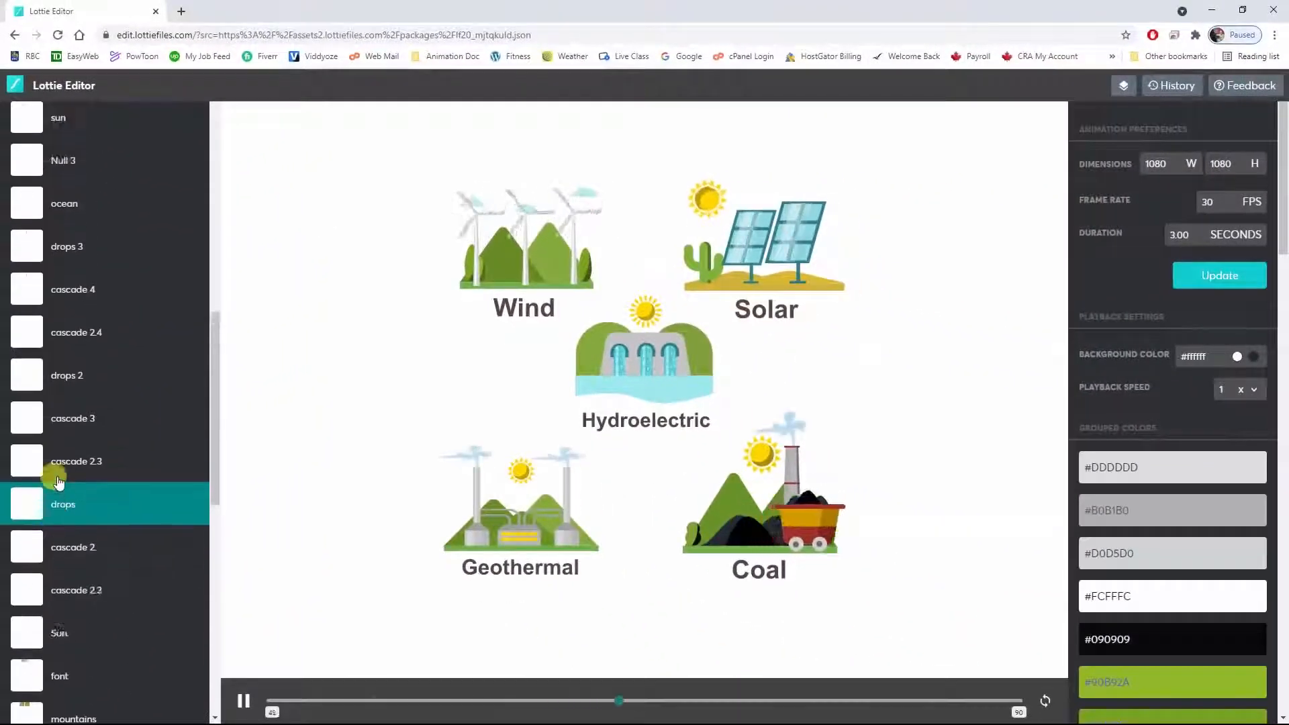
scroll(60, 482, "up", 4)
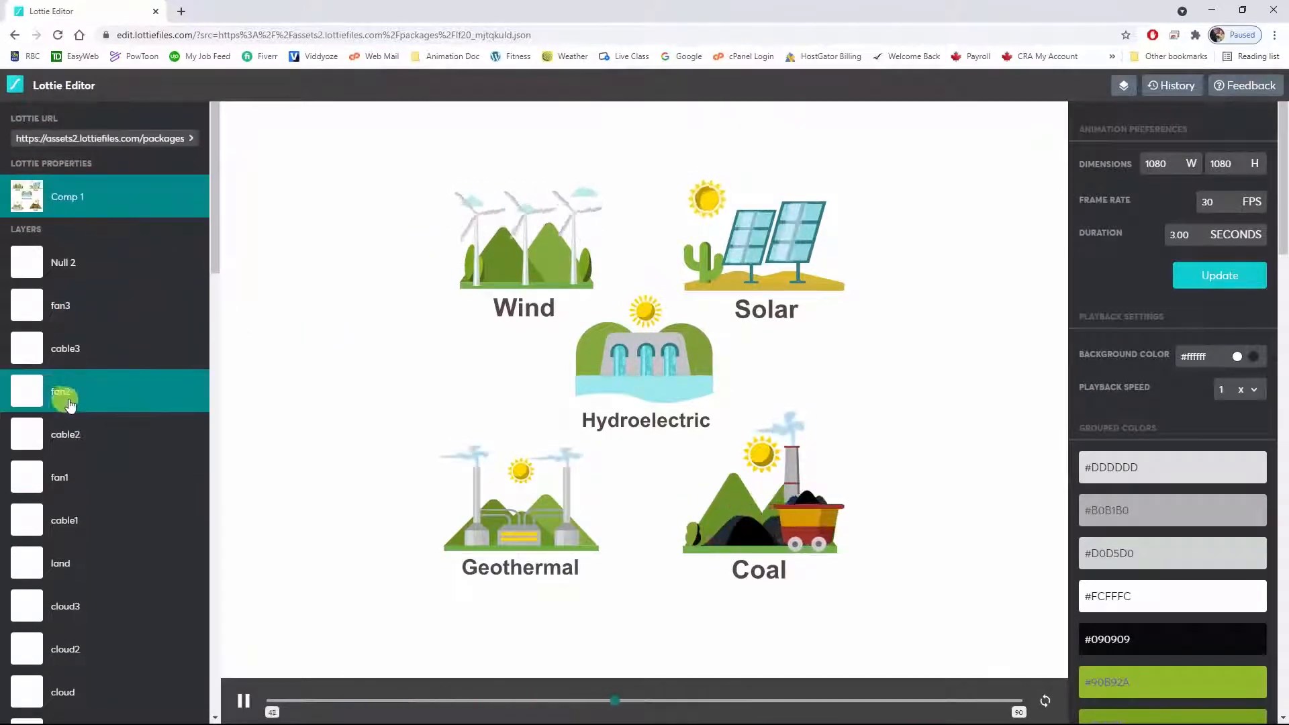
left_click(28, 394)
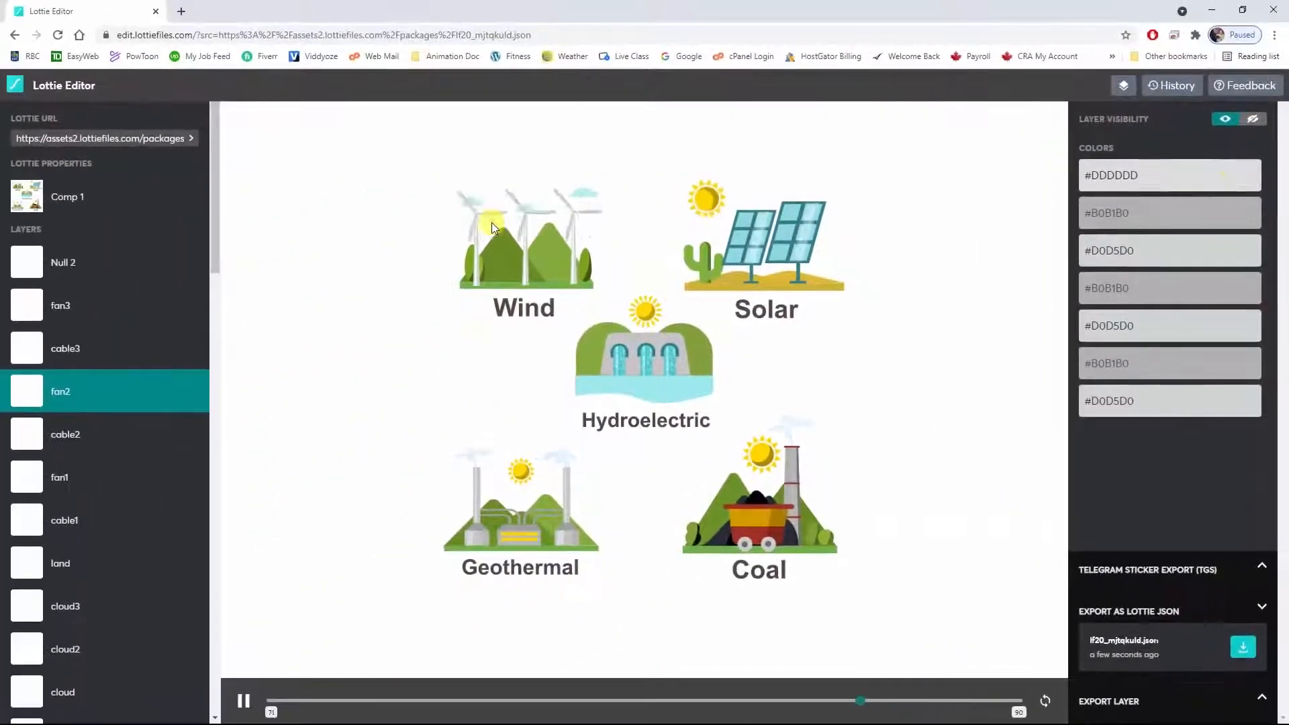
left_click(1253, 120)
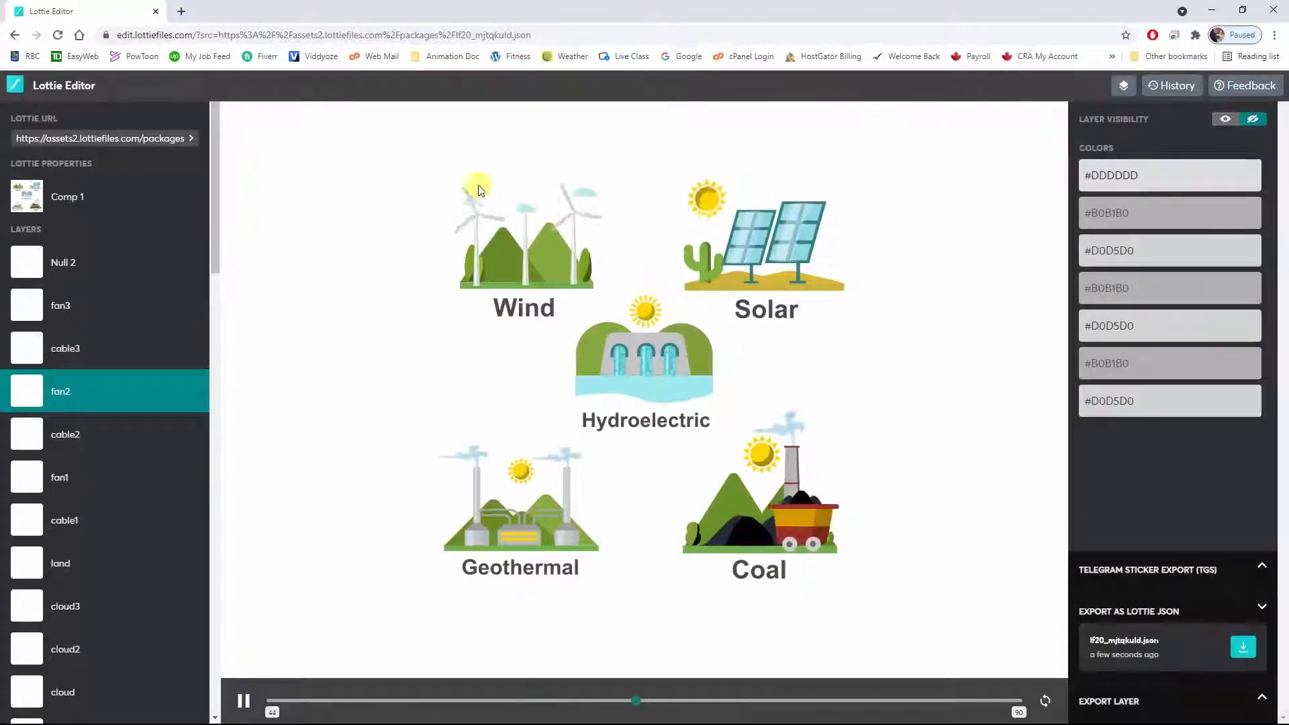
left_click(100, 400)
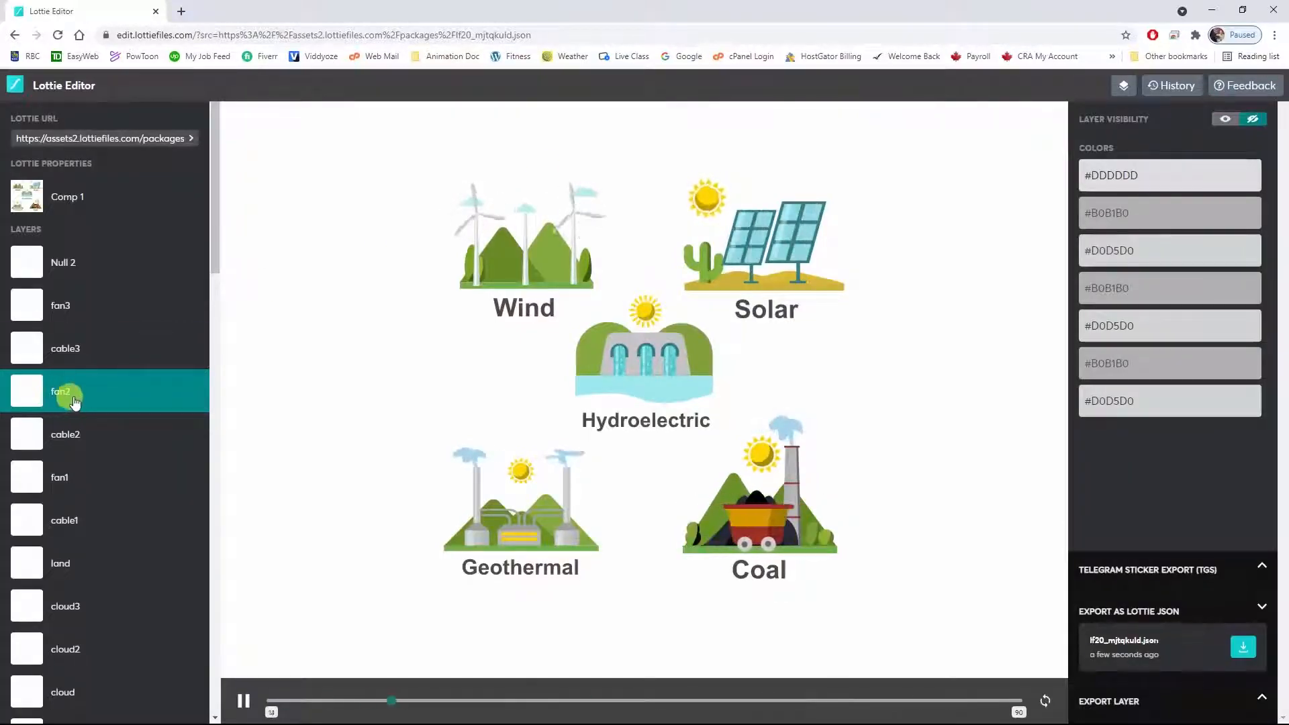
left_click(1223, 120)
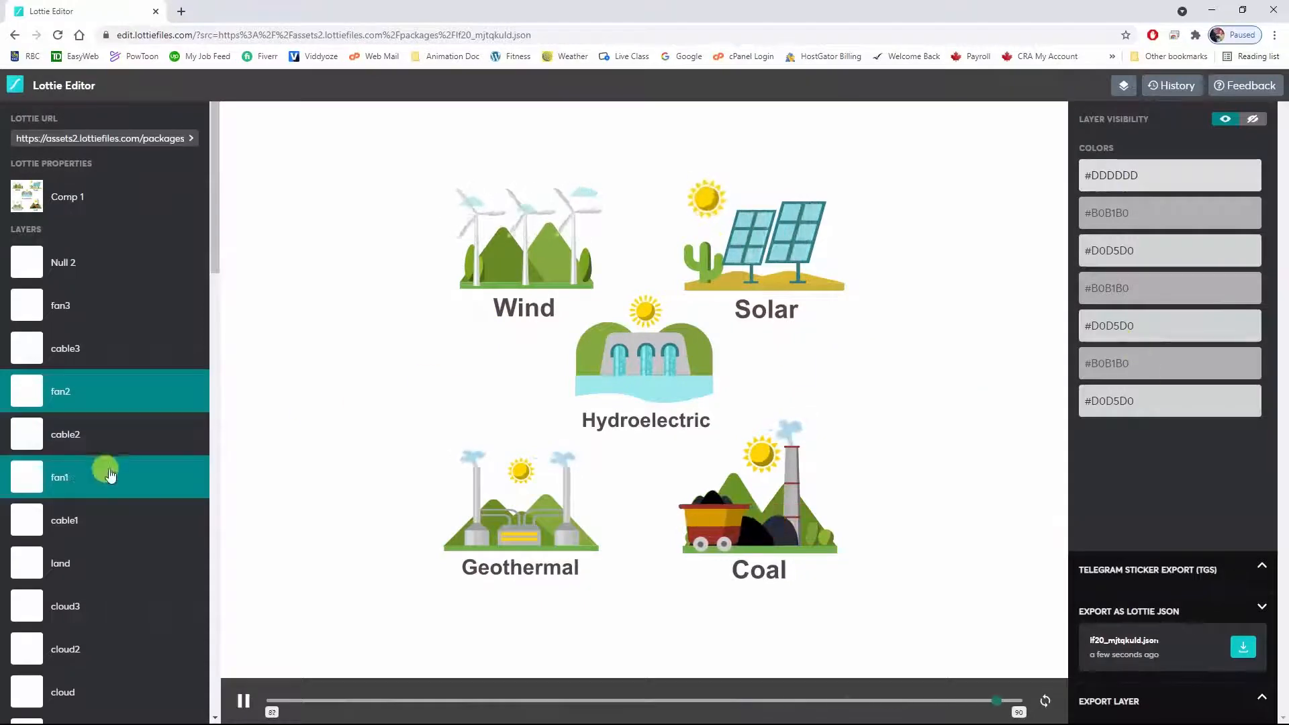
- Hide the sun layer belonging to the Solar illustration
scroll(105, 473, "down", 4)
scroll(107, 473, "down", 2)
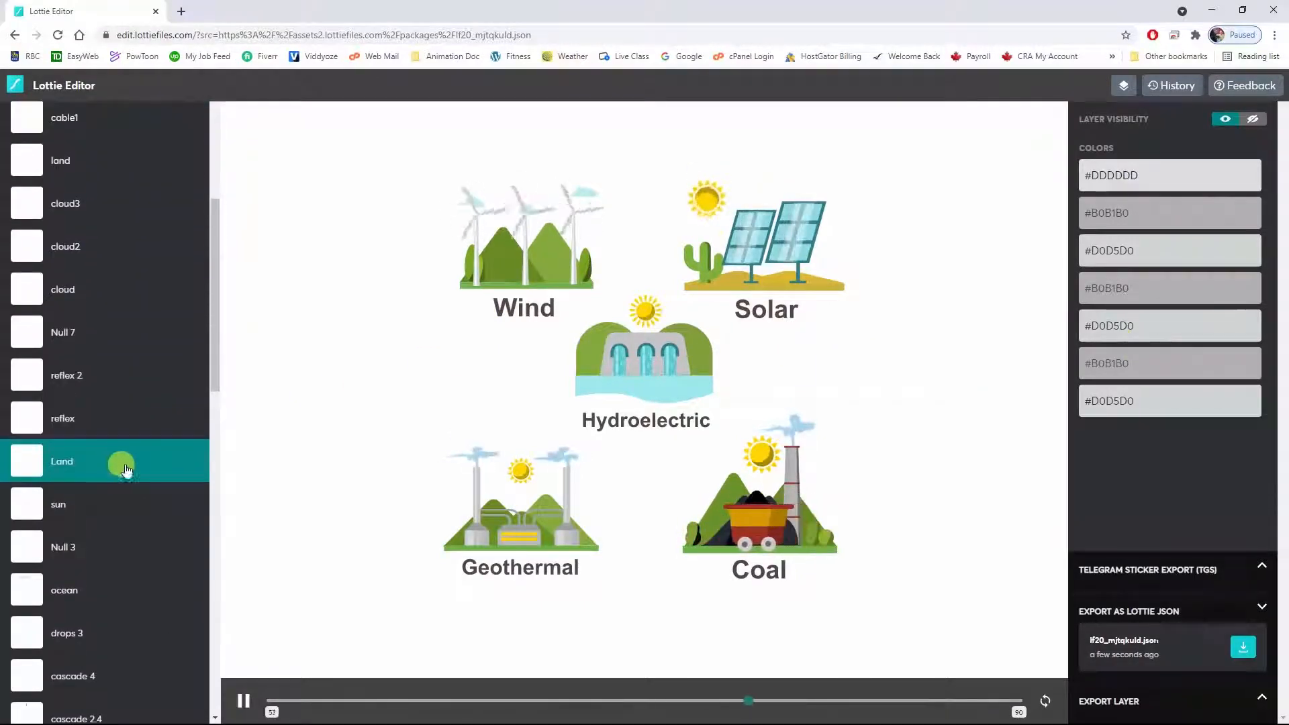
left_click(27, 506)
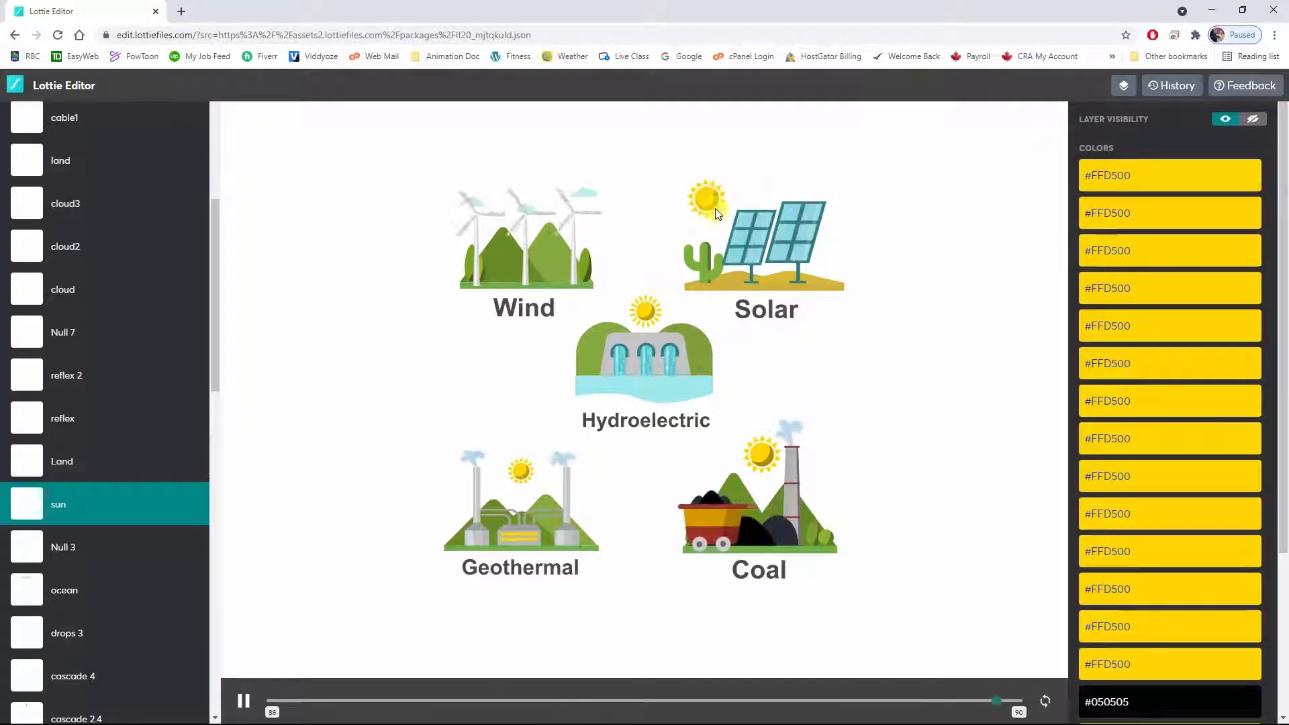
left_click(1253, 121)
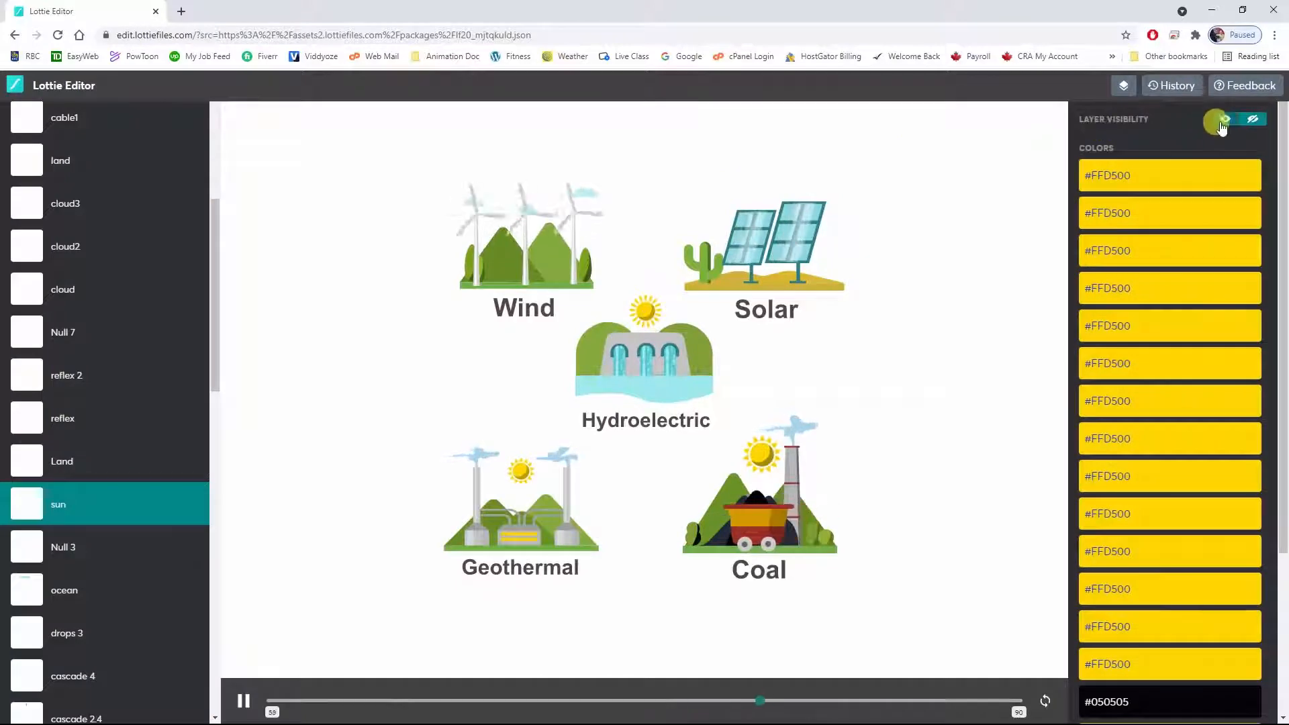
- Make the Solar scene's sun layer visible again and open the colour picker for one of its #FFD500 colours
left_click(1224, 121)
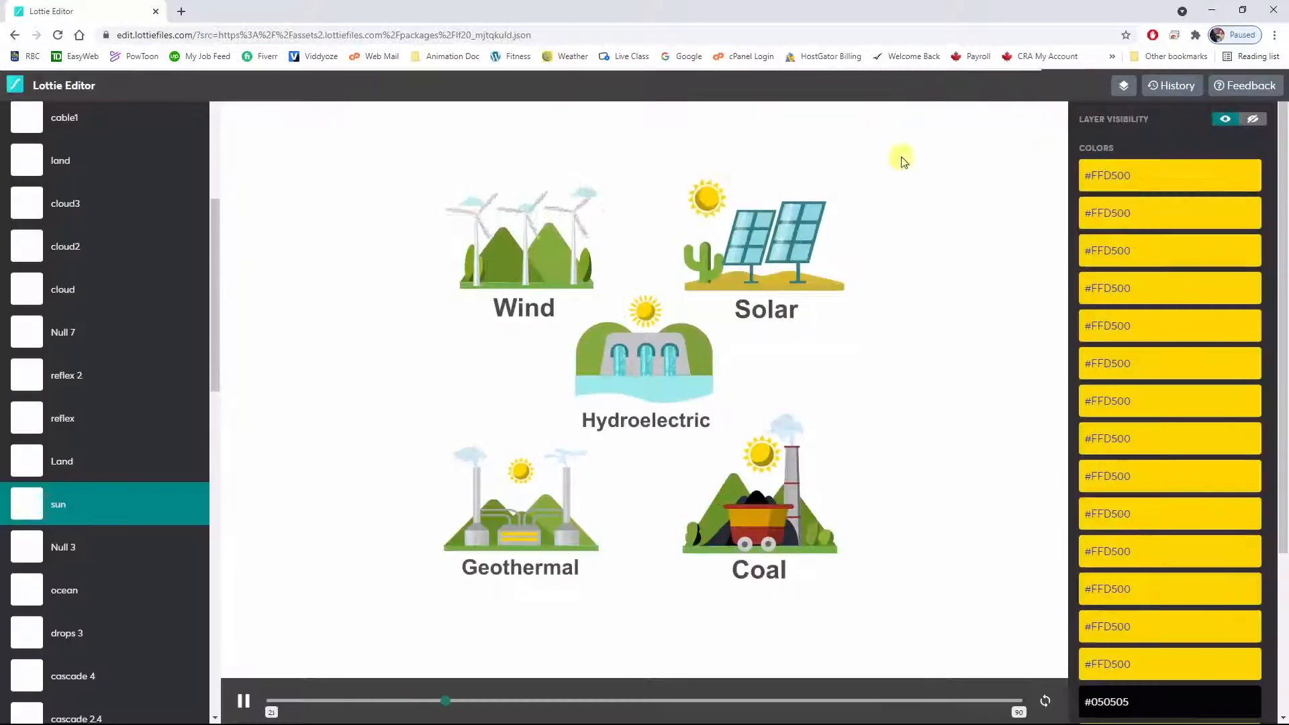
scroll(1136, 382, "down", 1)
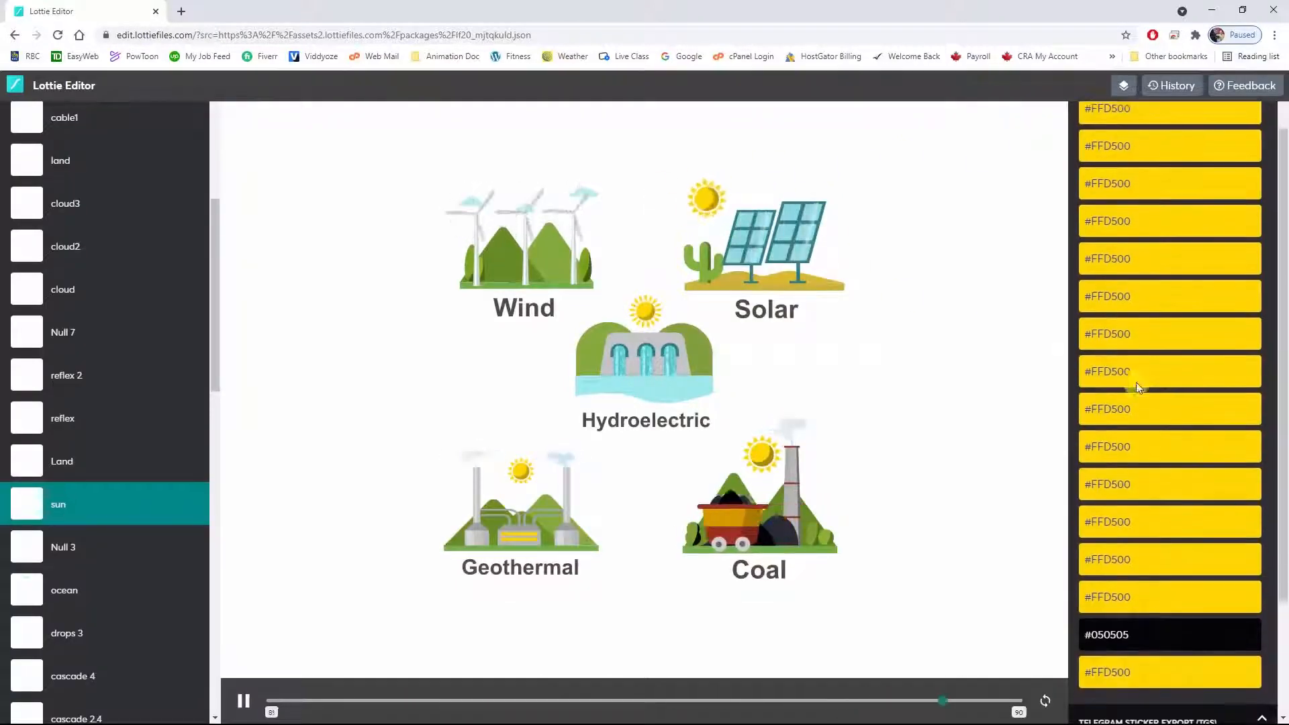
left_click(1107, 339)
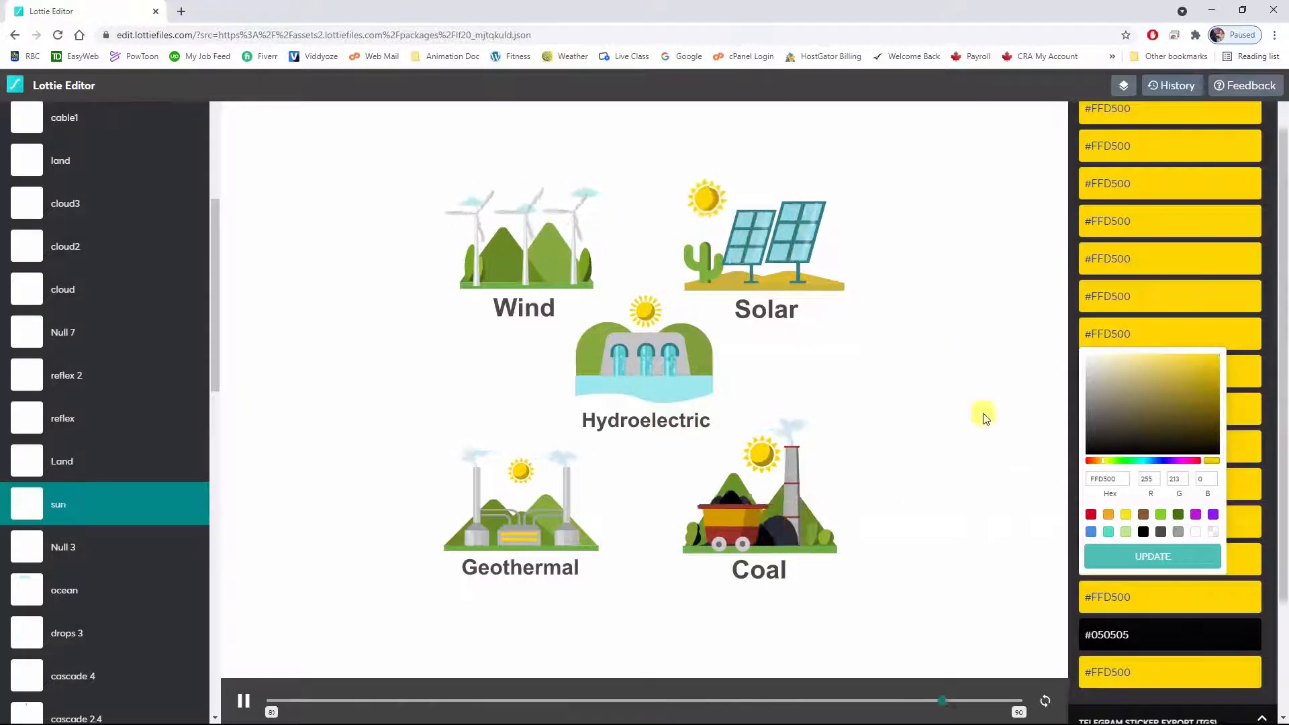
scroll(1101, 570, "down", 3)
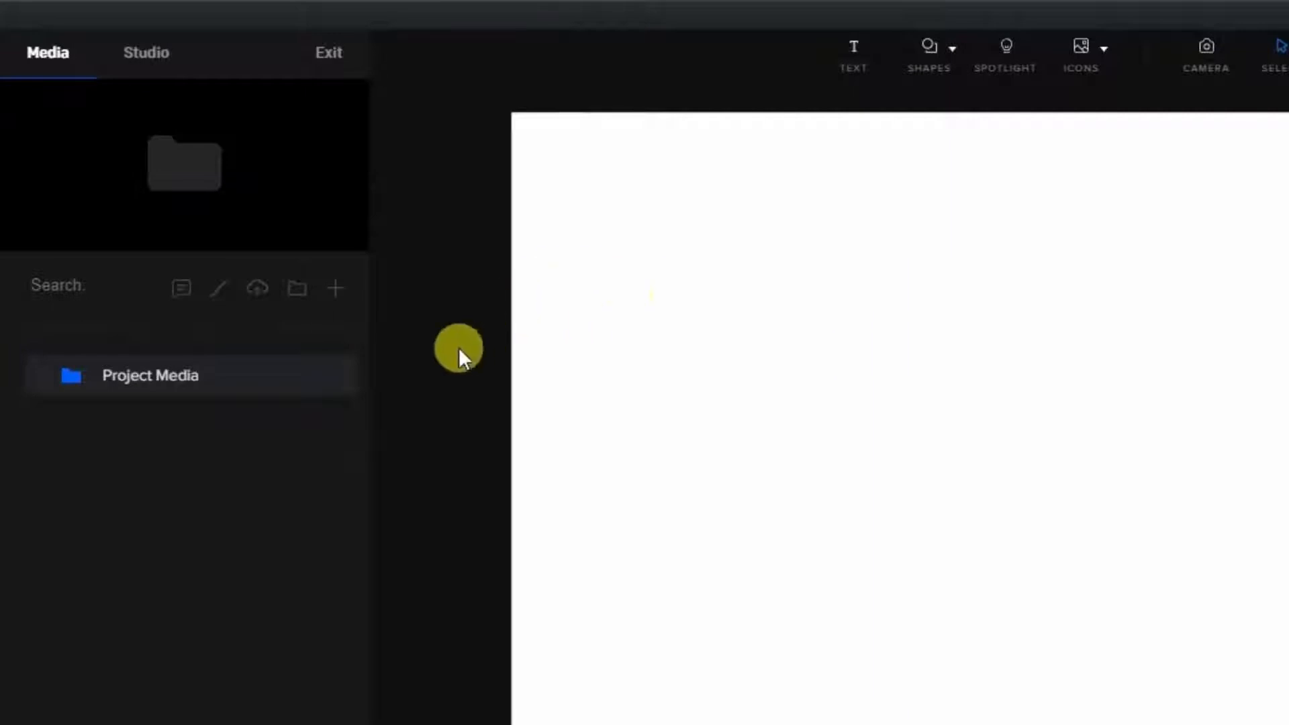
- Switch to CreateStudio, import the Lottie file 58187-man-skateboard.json and move the skateboarder to about x 603, y 535 on the canvas
left_click(220, 299)
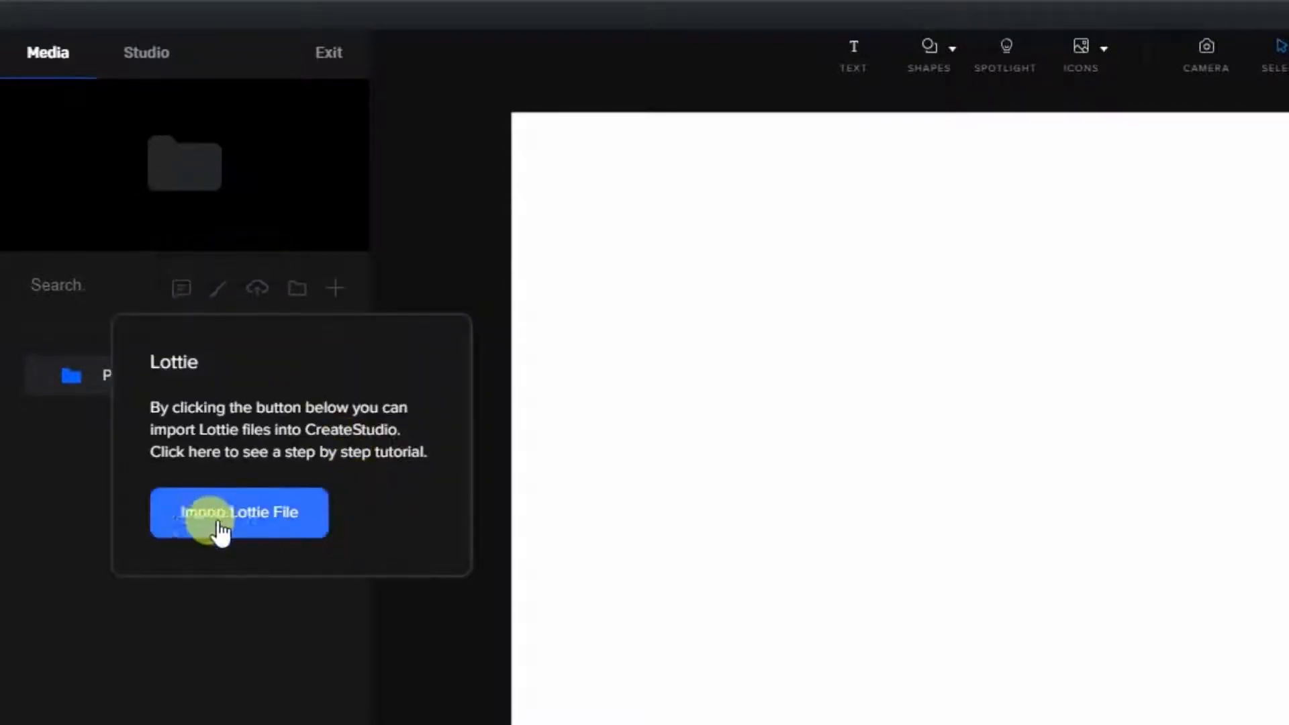
left_click(240, 524)
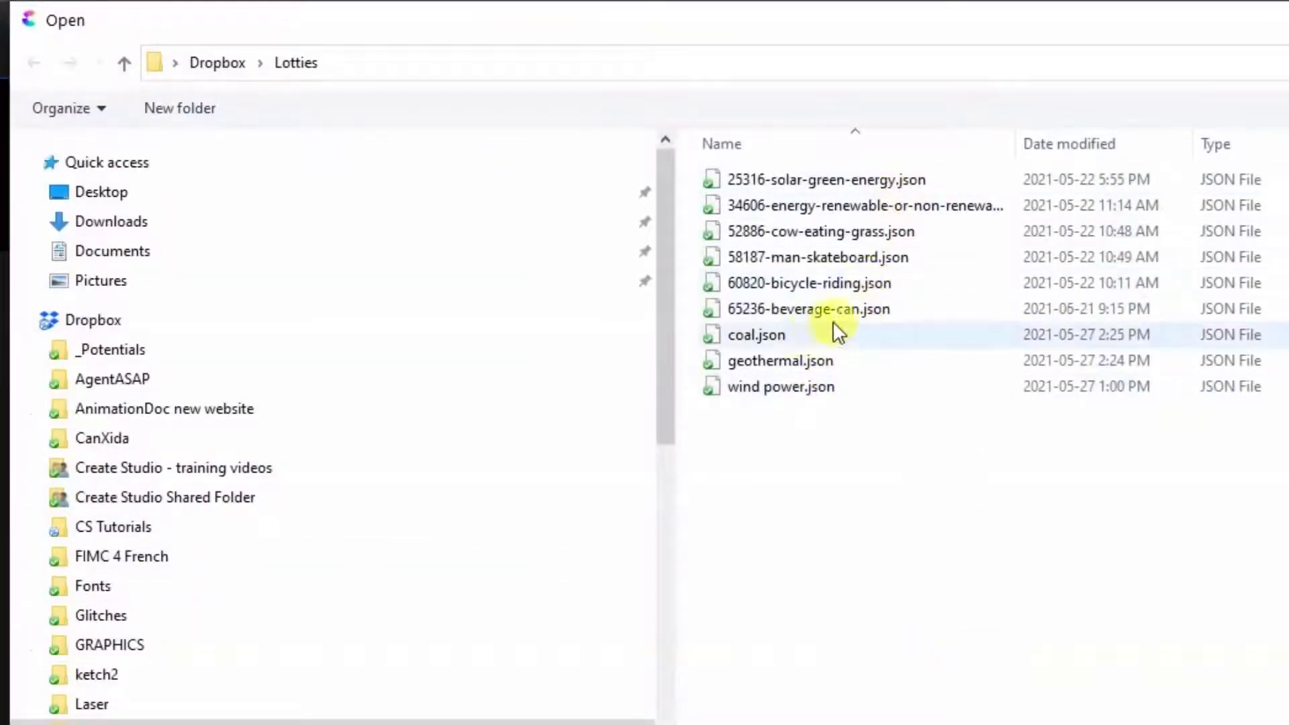
left_click(815, 260)
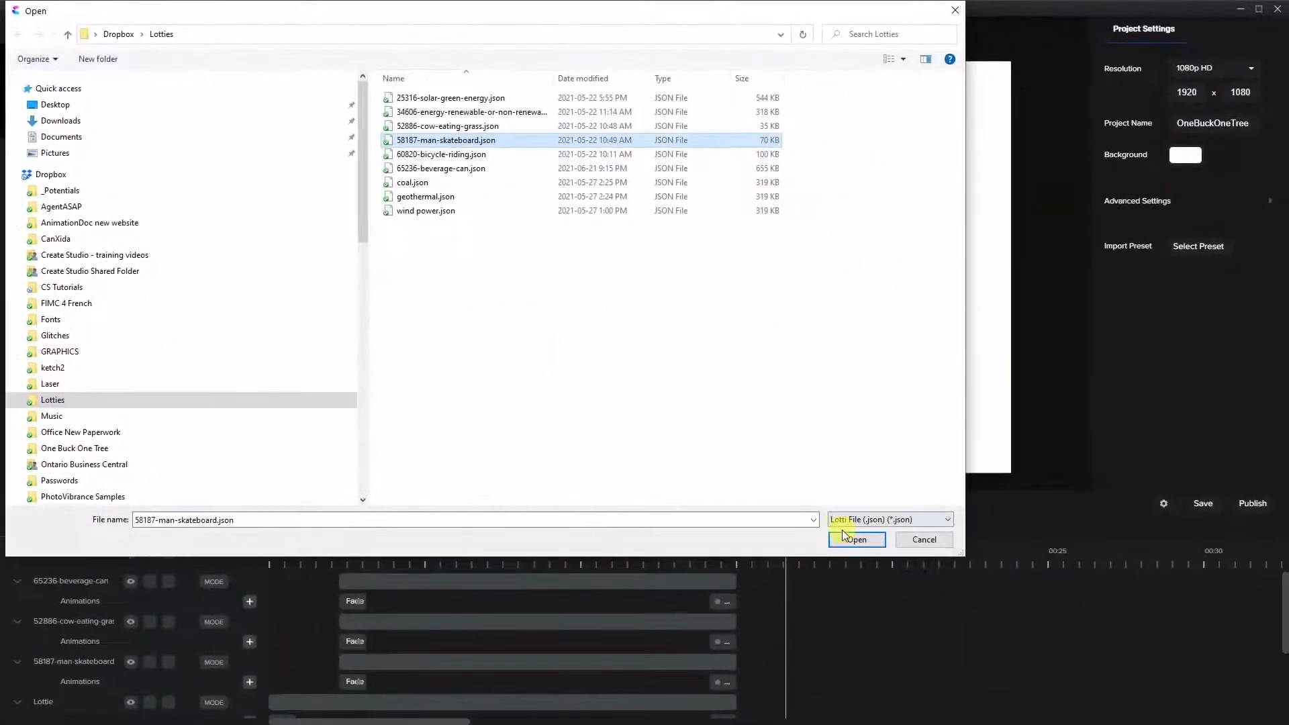
left_click(853, 539)
left_click_drag(660, 287, 521, 283)
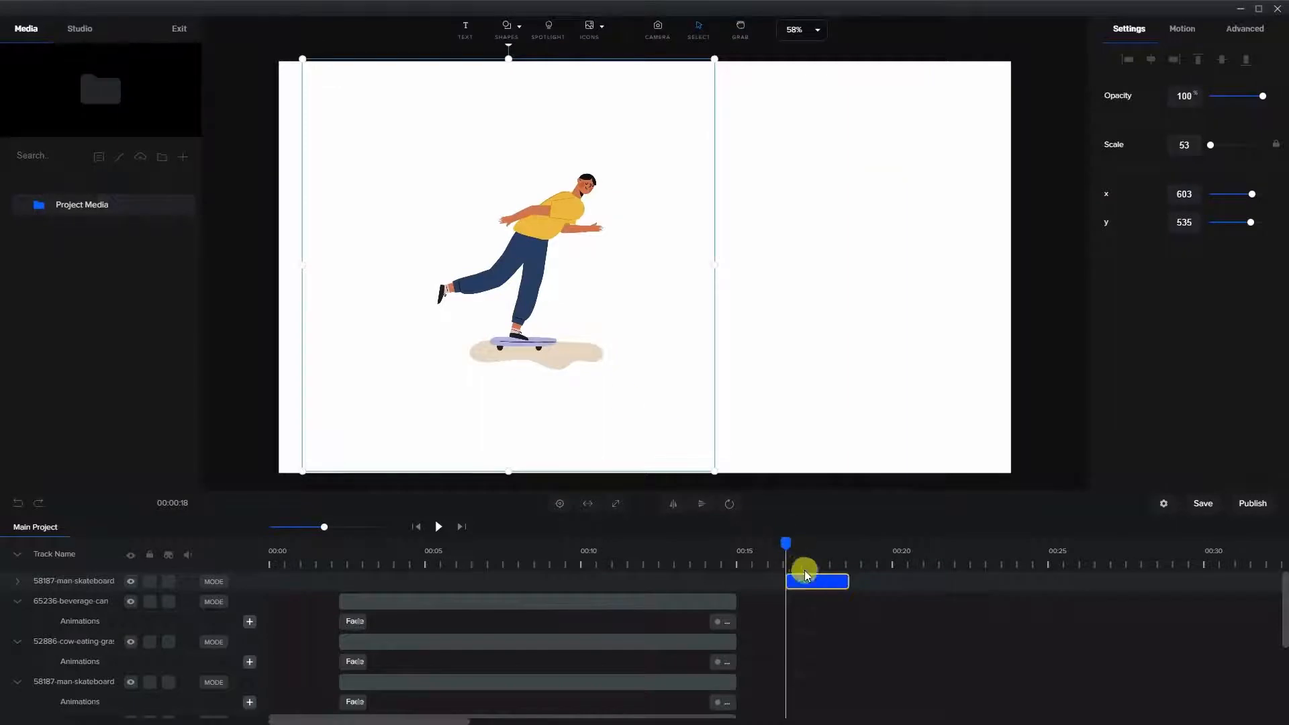
- Extend the end of the 58187-man-skateboard clip to about 00:25 on the timeline, playing the animation before and after the change
left_click(831, 582)
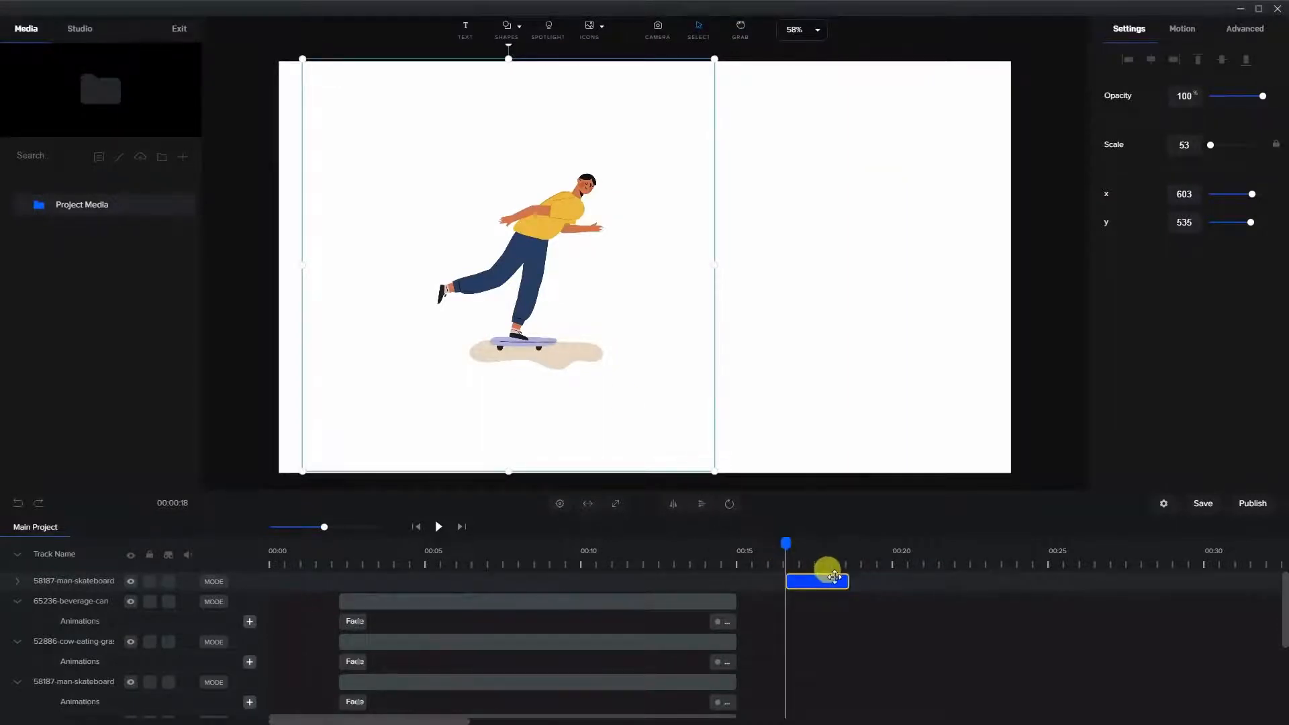
left_click(438, 526)
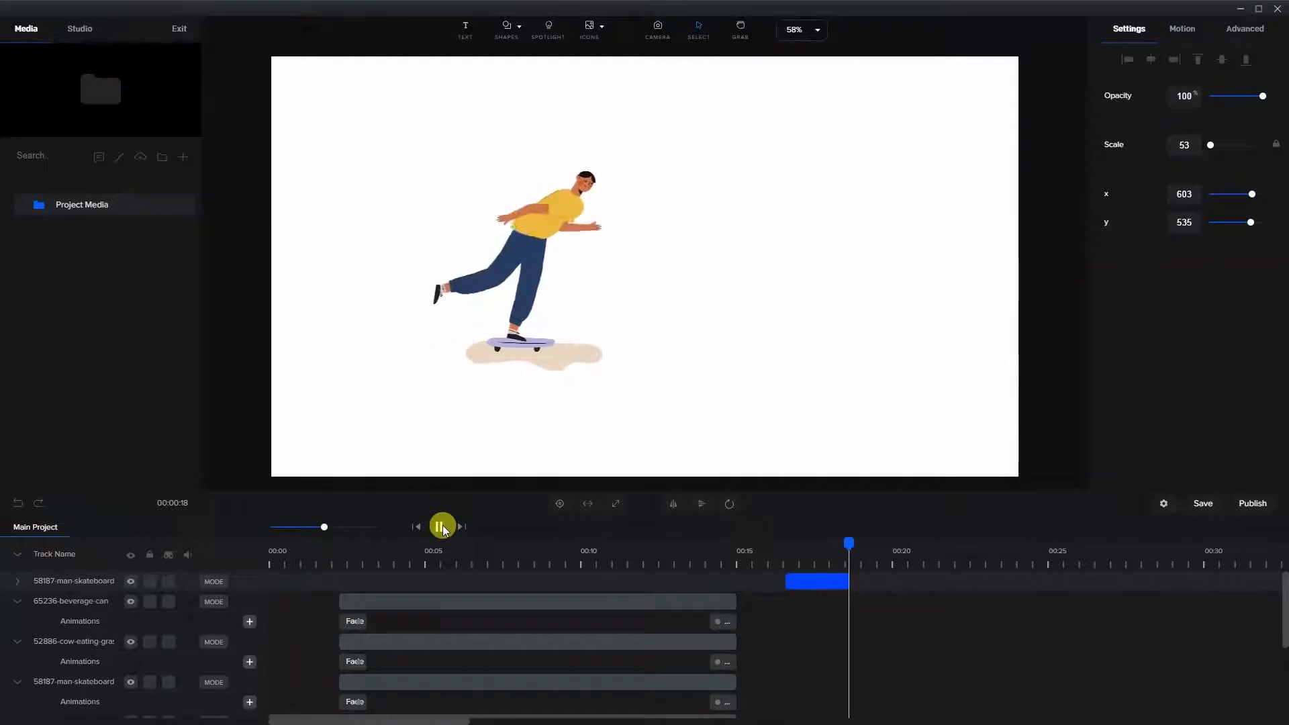
left_click(816, 491)
left_click_drag(850, 542, 1059, 581)
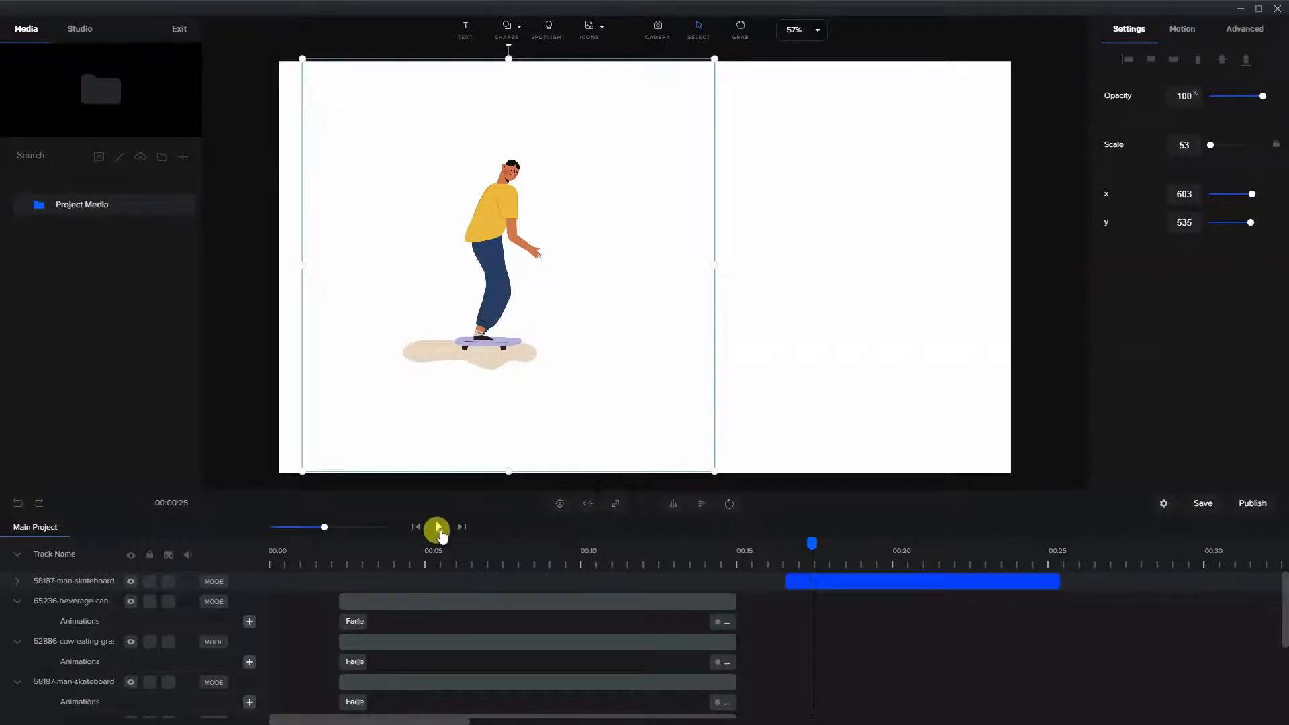
left_click(439, 529)
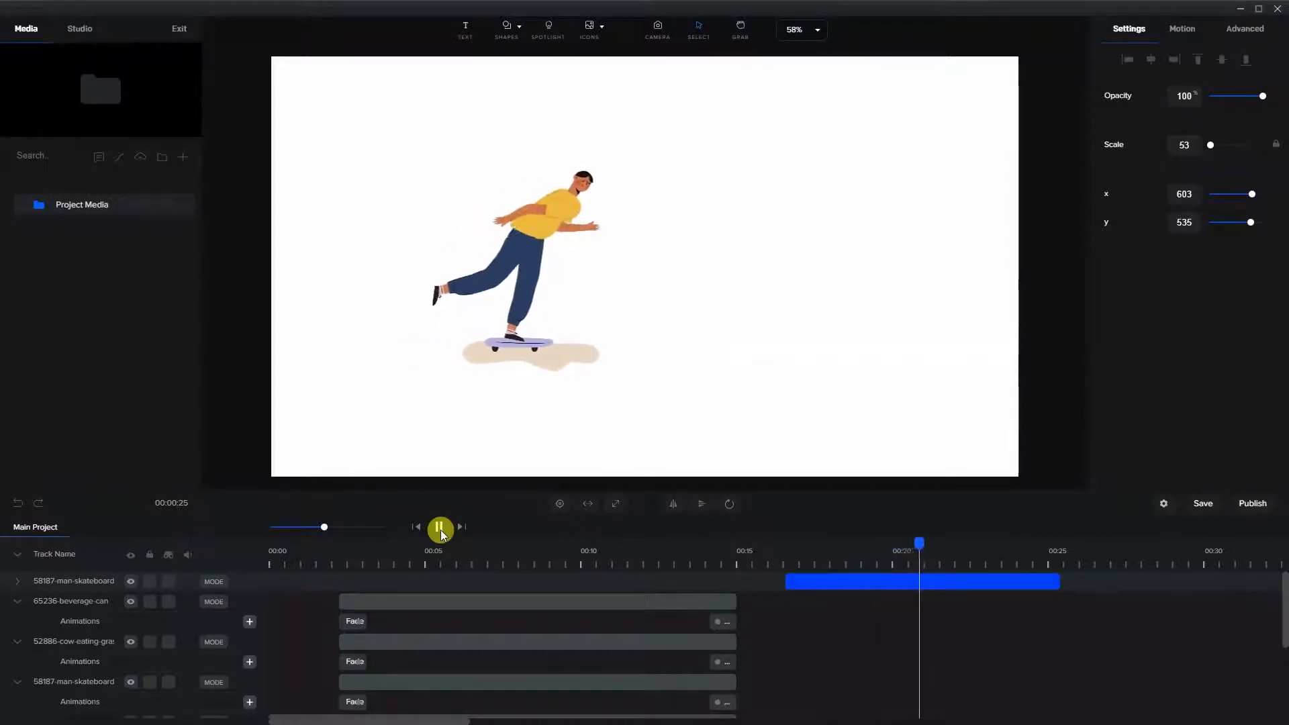
left_click(441, 530)
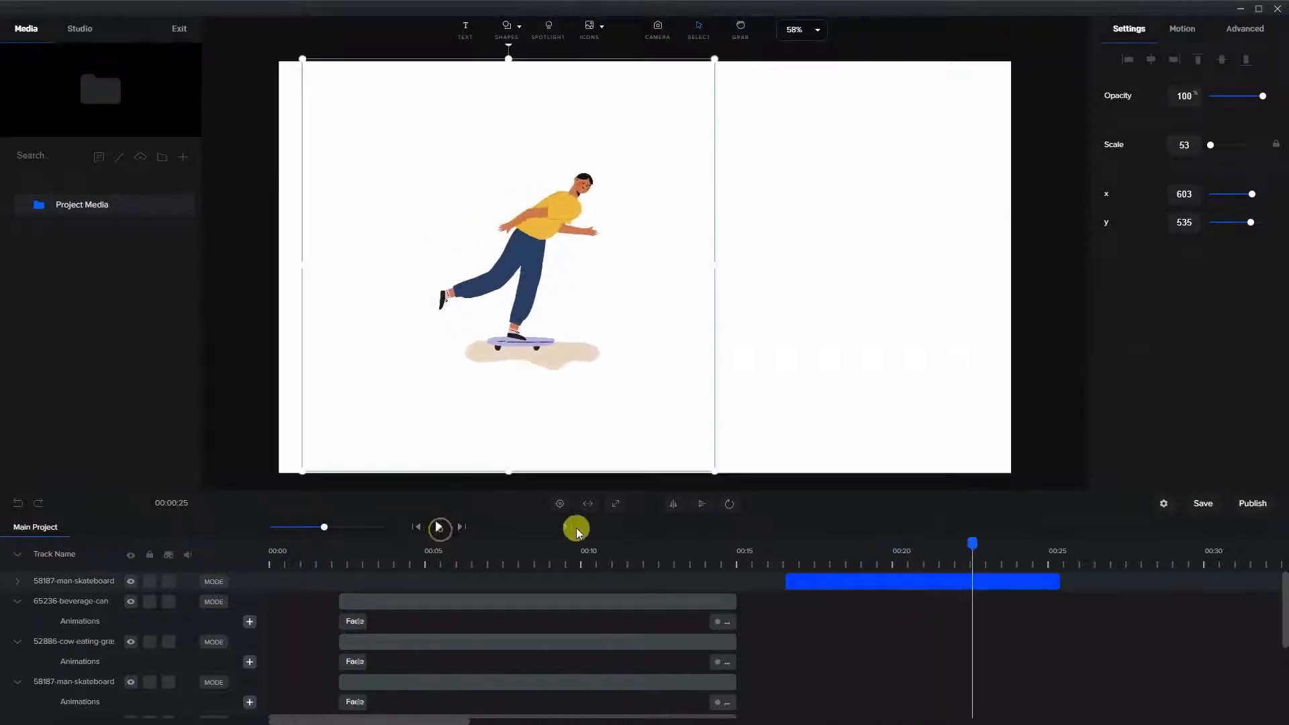
- Import the Lottie file 65236-beverage-can.json with the playhead at about 00:17
left_click_drag(973, 547, 824, 544)
left_click(119, 157)
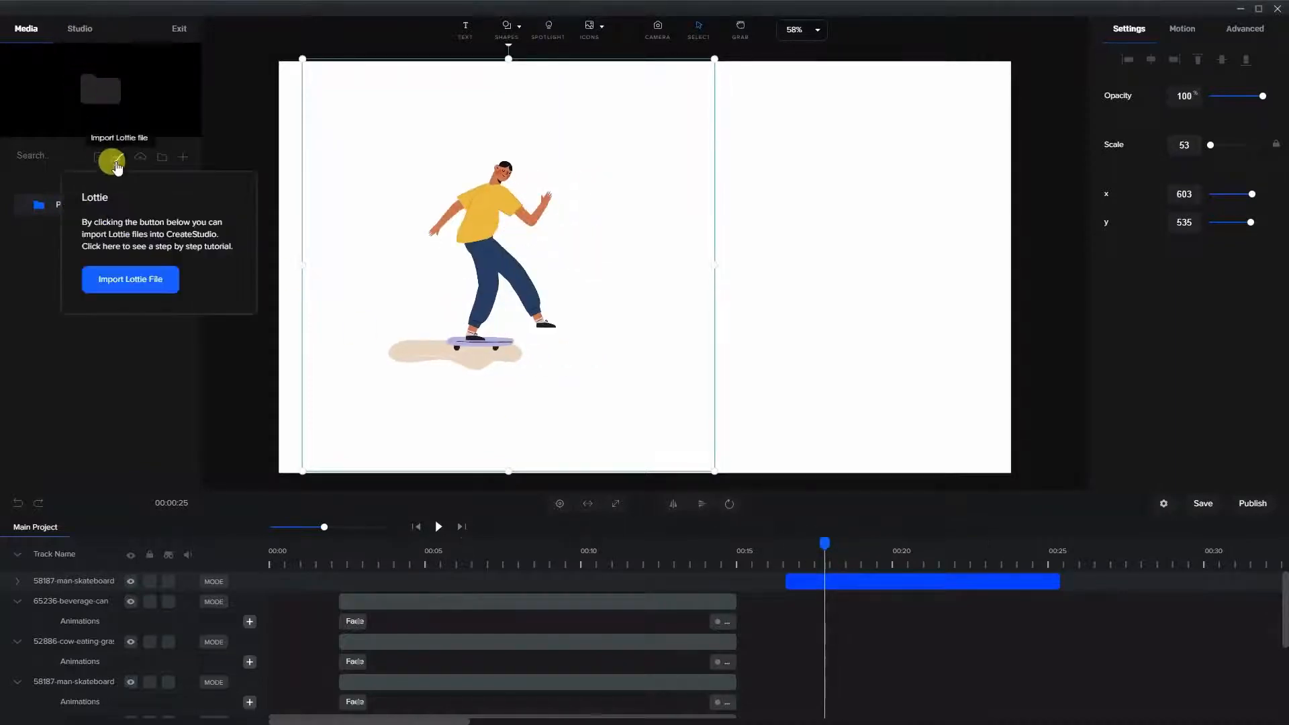
left_click(142, 281)
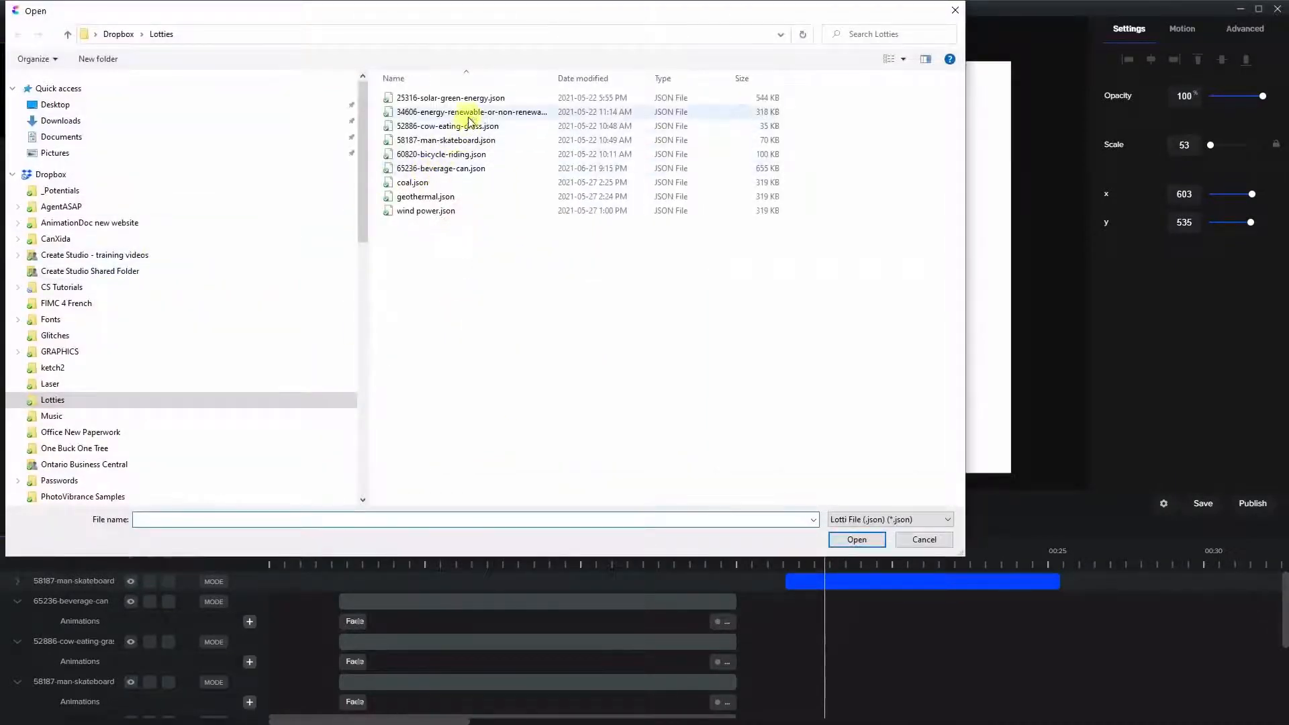
left_click(446, 170)
left_click(857, 540)
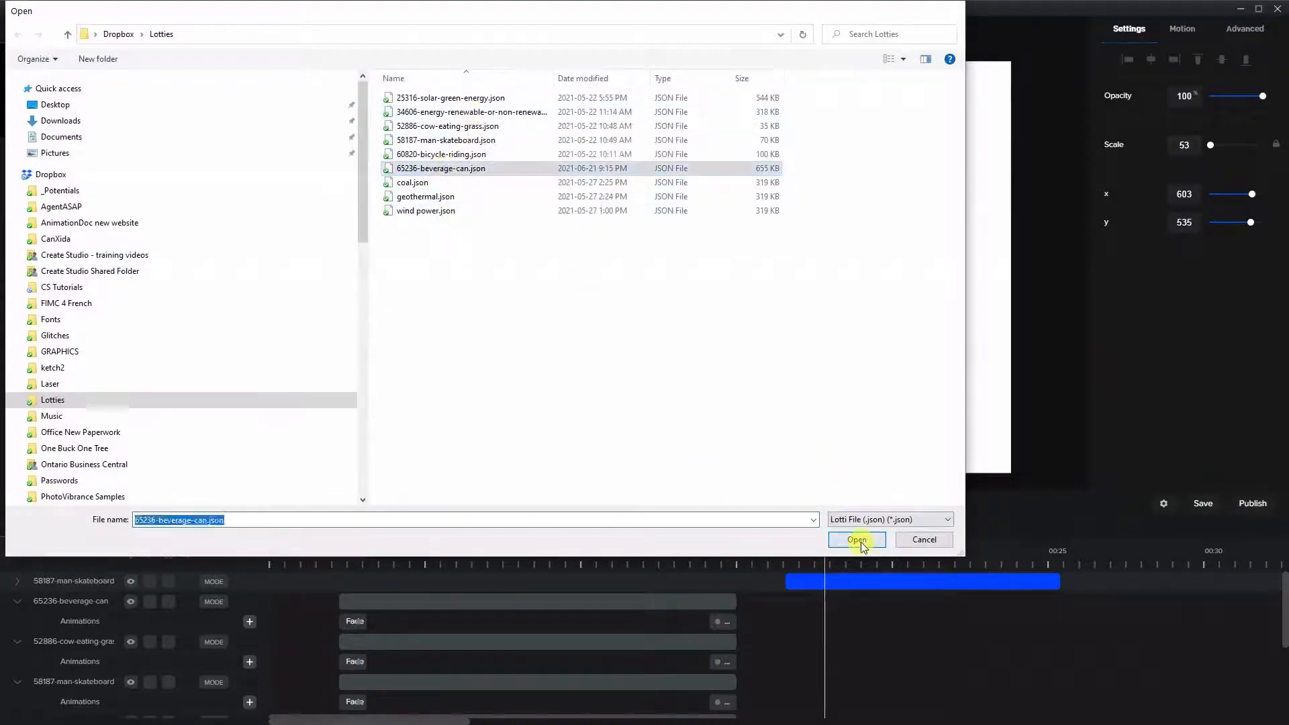
- Make the beverage can's clip run from about 00:18 to 00:25, then move the can to about x 1347, y 565 and preview it
left_click_drag(854, 582, 866, 582)
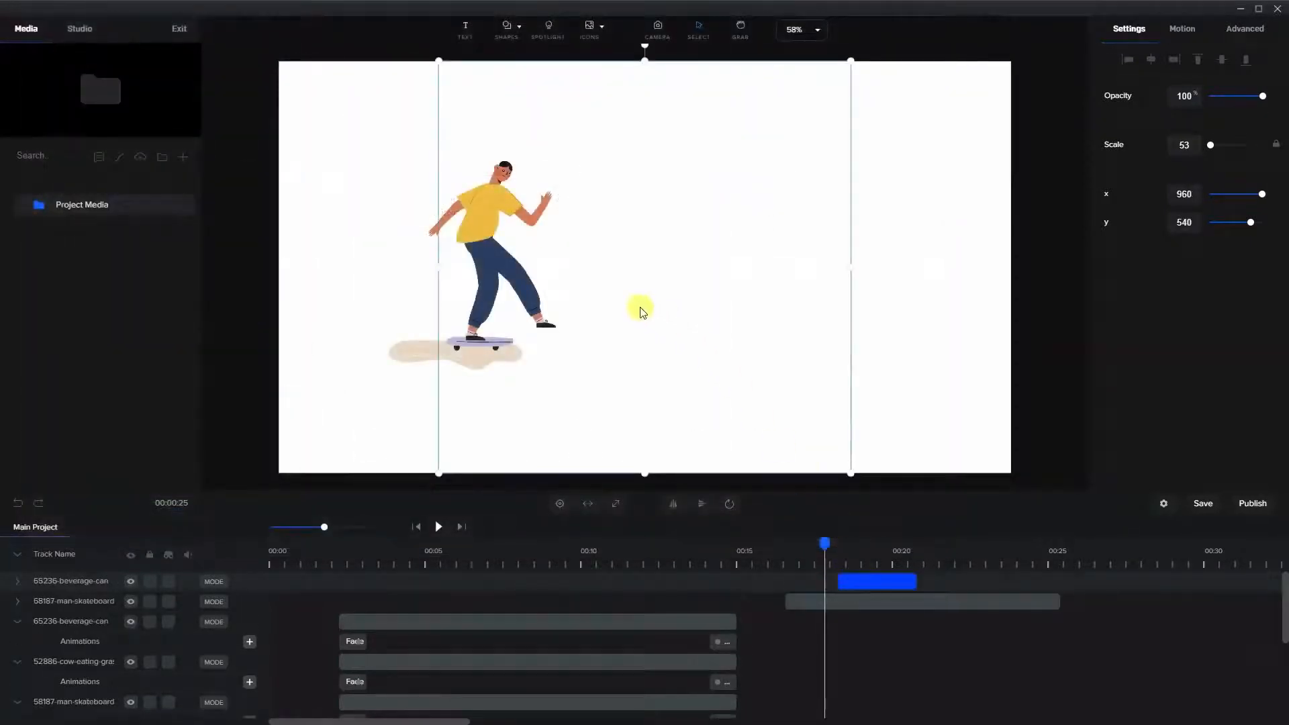
left_click_drag(819, 543, 1060, 581)
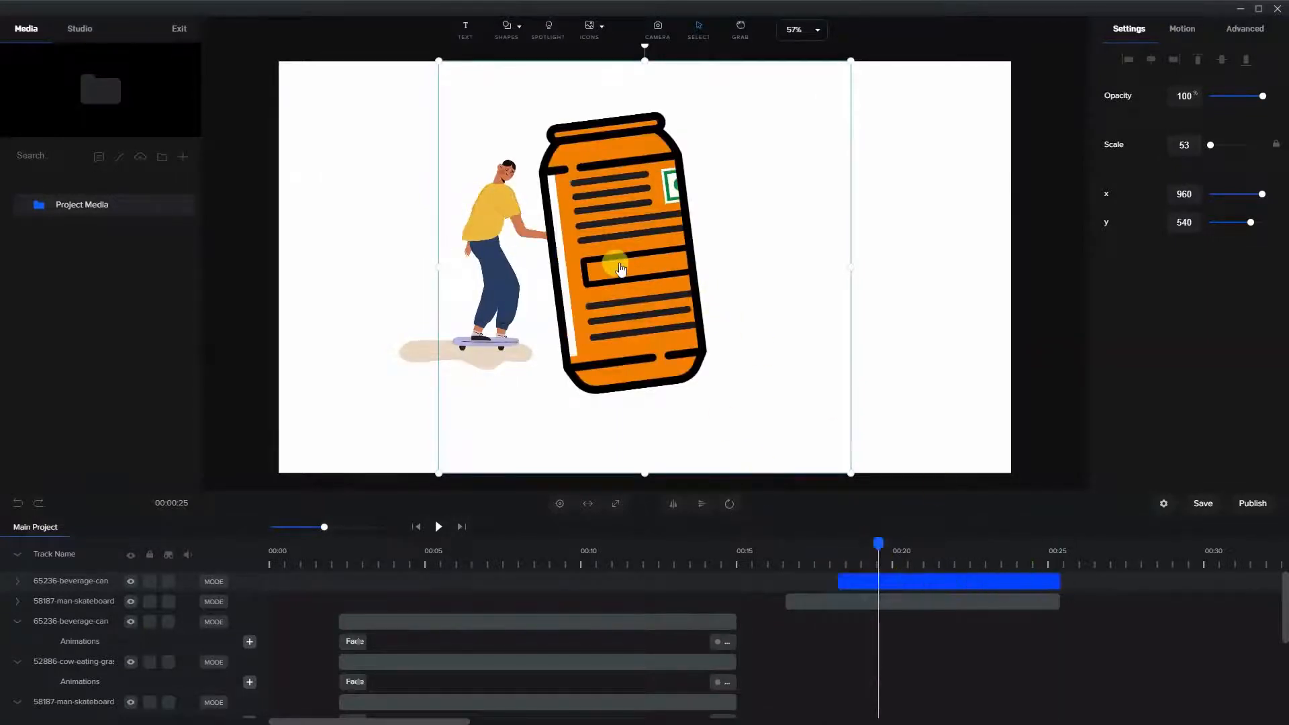
left_click_drag(766, 297, 906, 306)
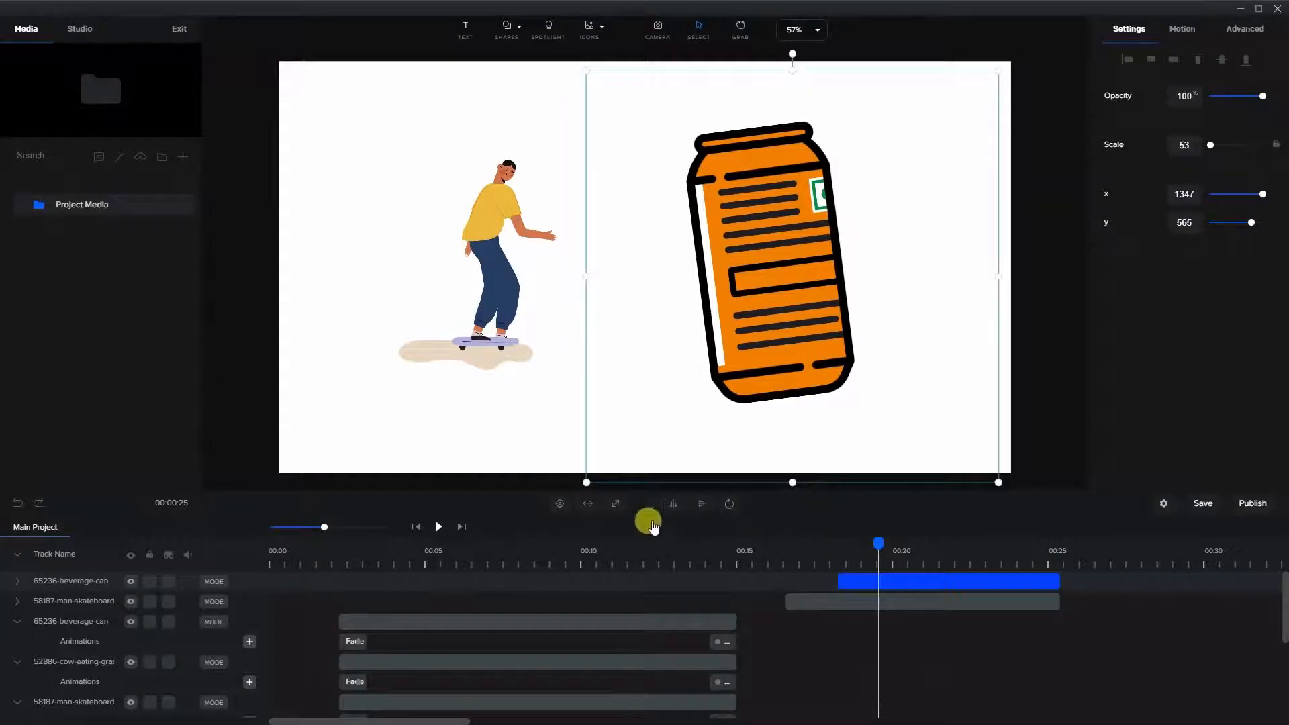
left_click(437, 531)
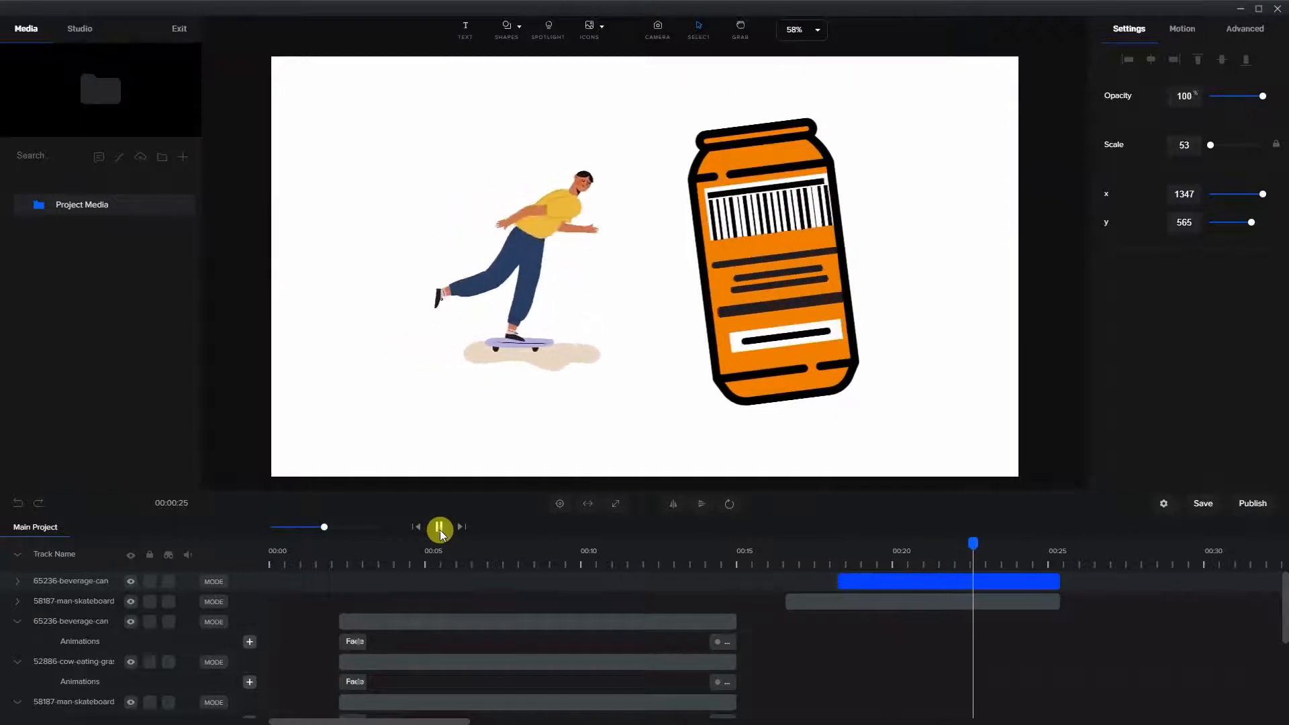
left_click(440, 530)
- Enlarge the beverage can to scale 99, place it at about x 1597, y 850 and play it back from about 00:18
left_click_drag(804, 184, 653, 463)
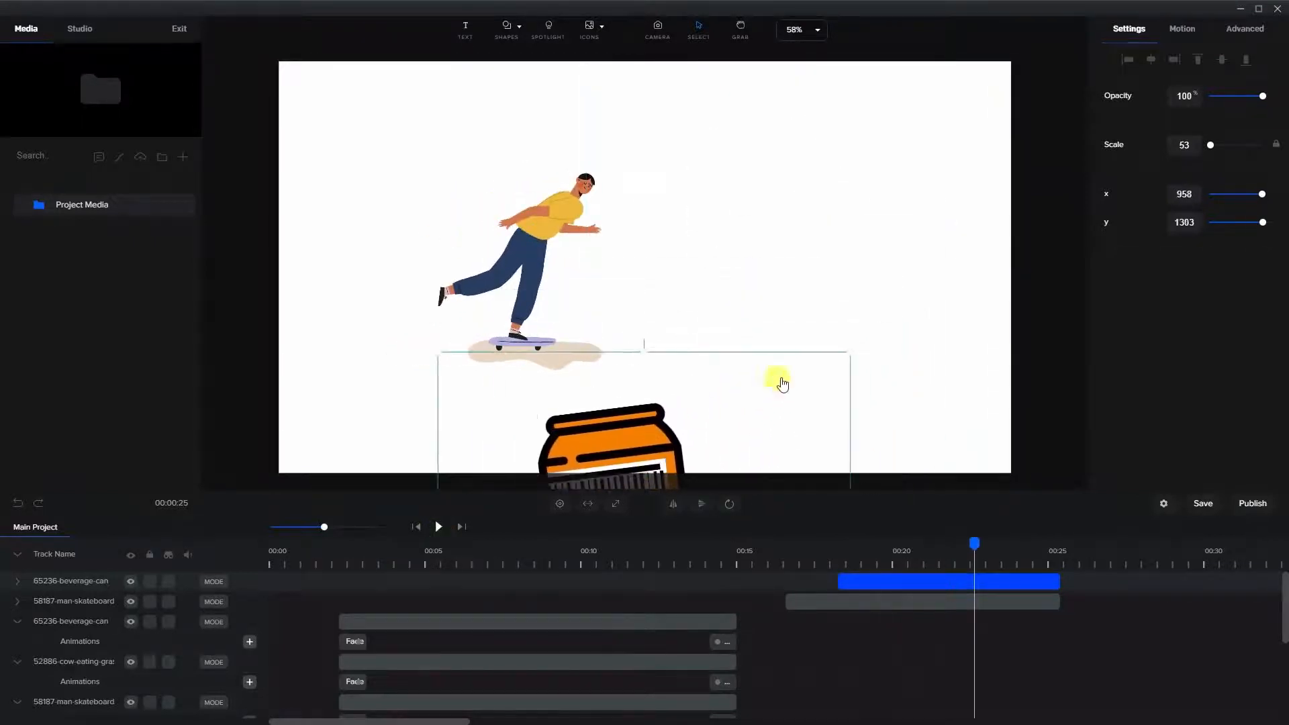
left_click_drag(853, 361, 1102, 135)
left_click_drag(790, 315, 817, 318)
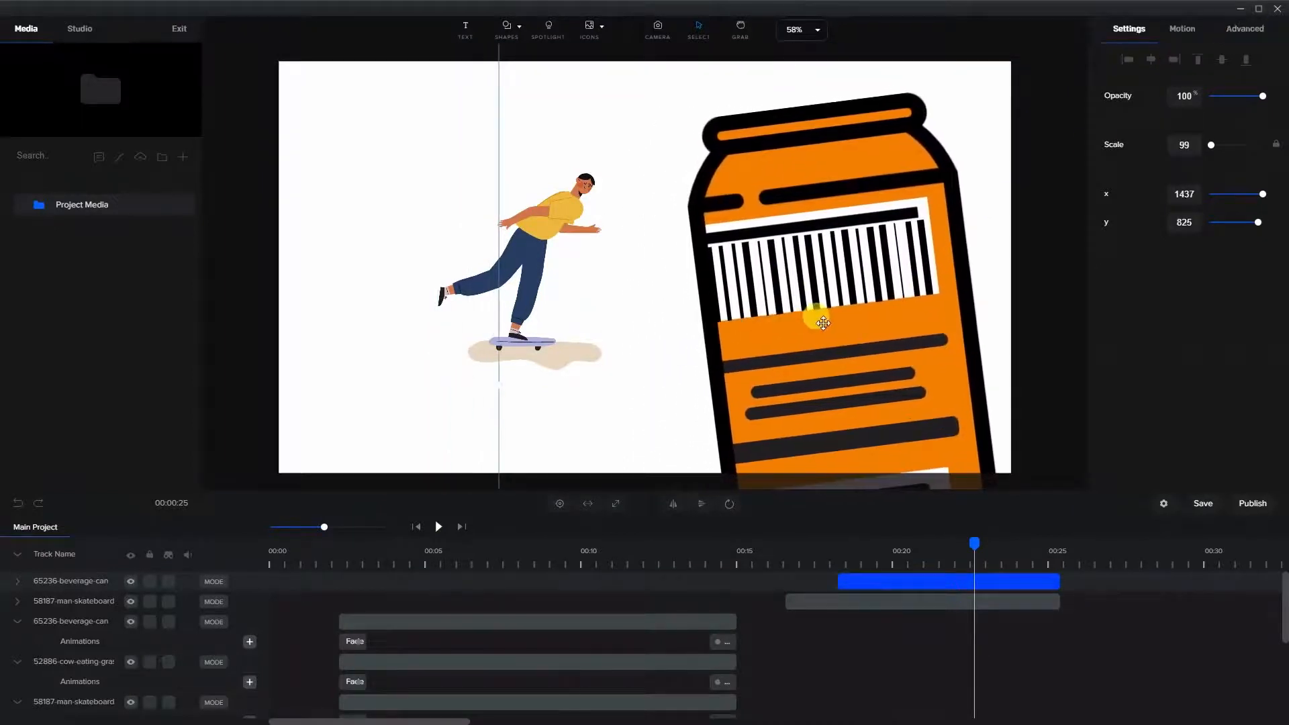
left_click(848, 547)
left_click(440, 530)
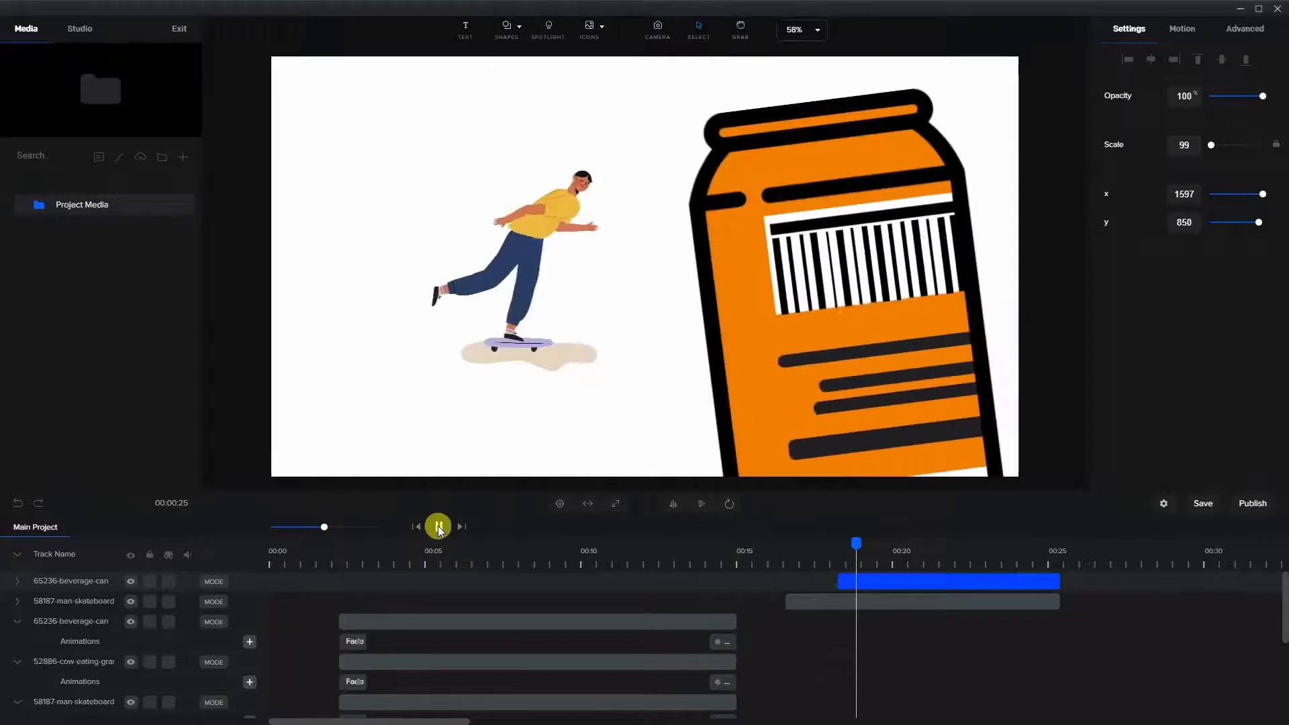
left_click(438, 527)
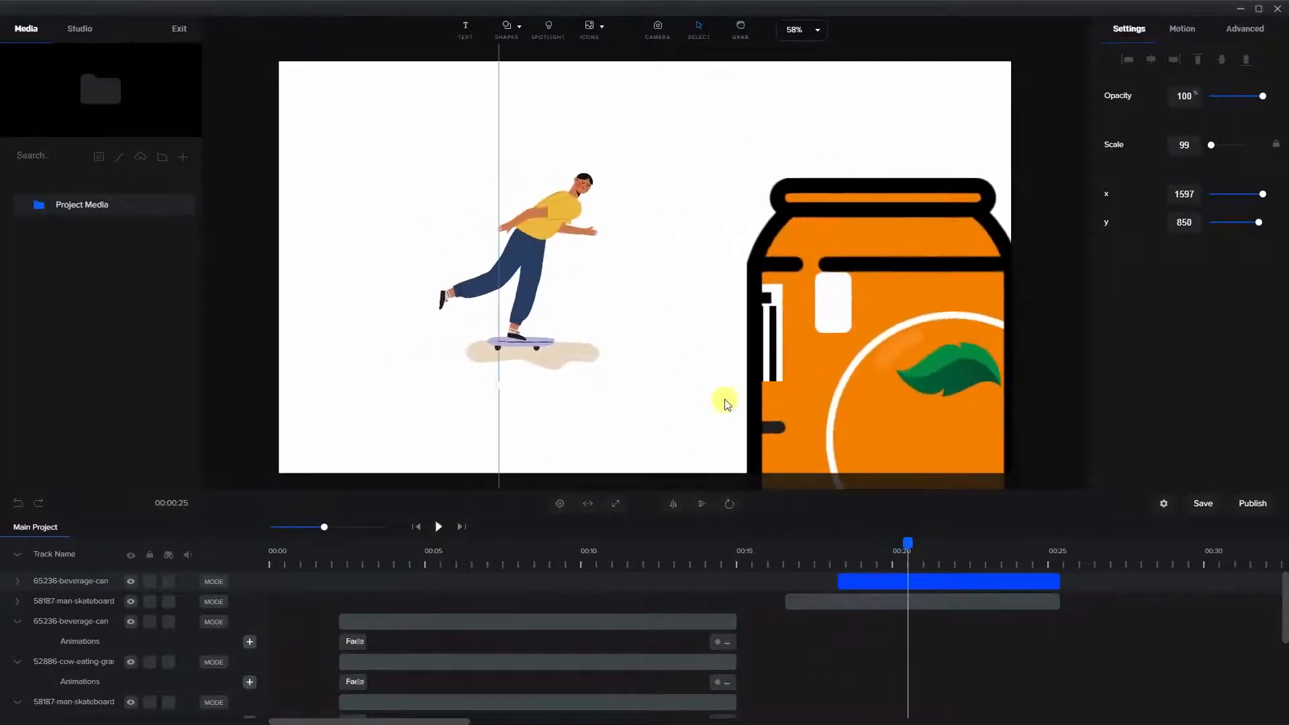
- Reposition the enlarged beverage can to about x 1518, y 790, beside the skateboarder
left_click_drag(335, 186, 864, 247)
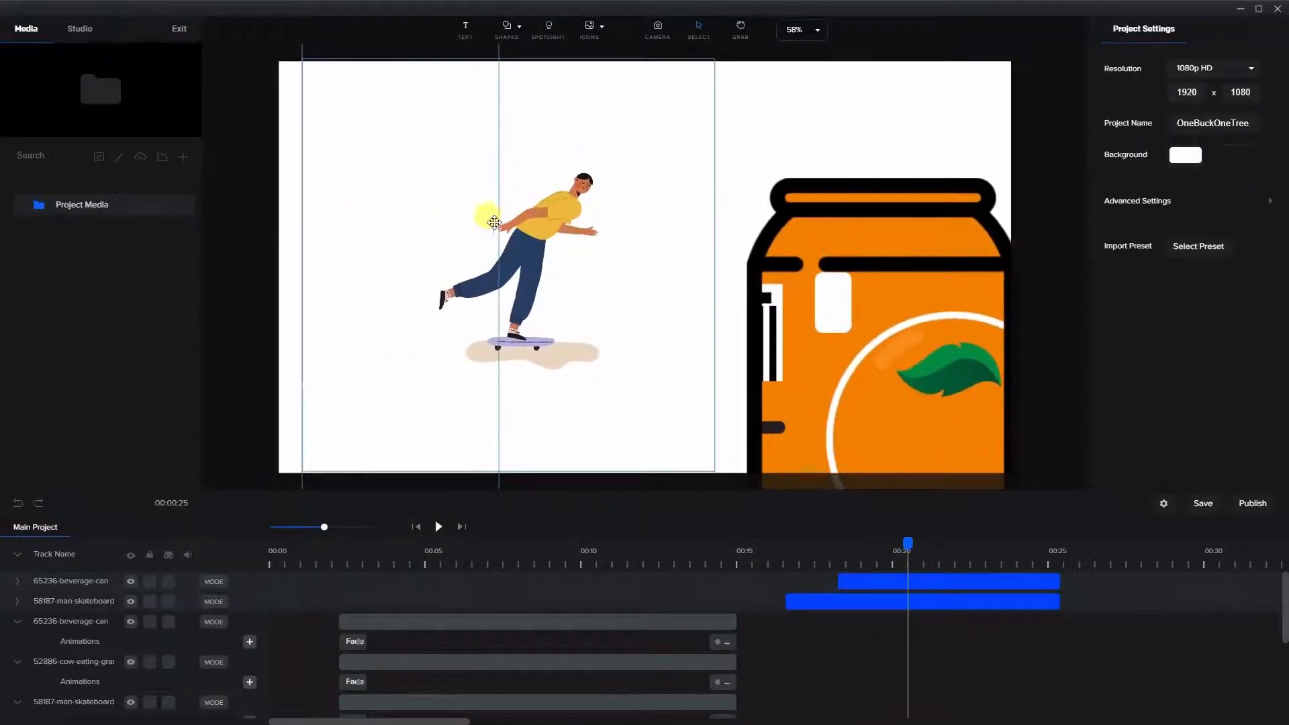
left_click(401, 232)
left_click_drag(874, 292, 835, 255)
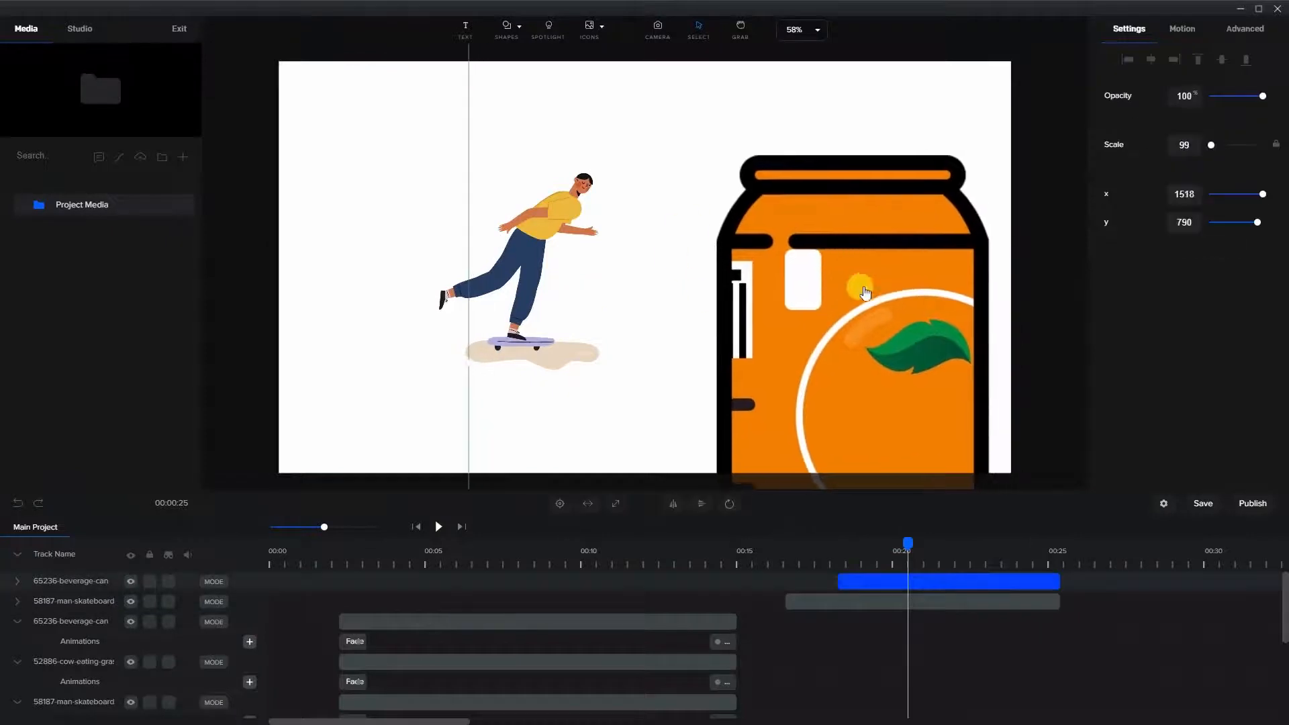
- Apply the Back Slide Right entrance animation to the 58187-man-skateboard clip and play the timeline from just before the clip
left_click(801, 601)
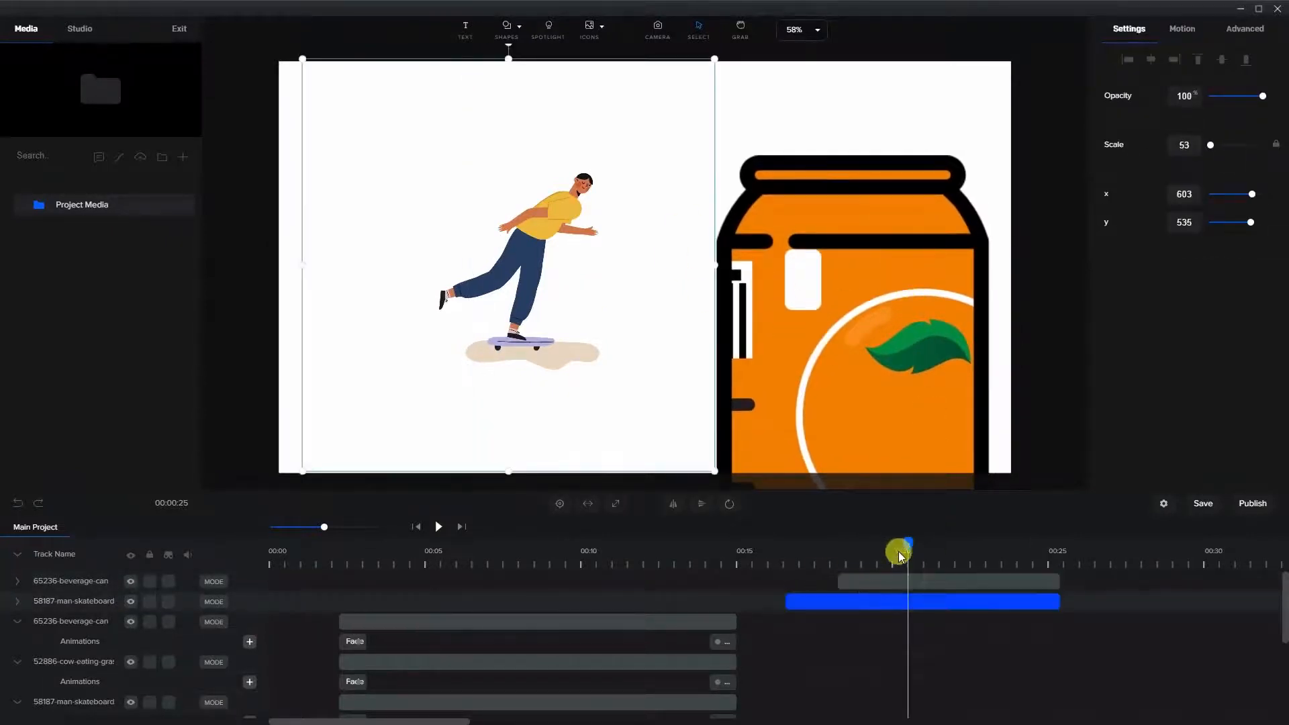
mouse_move(903, 549)
left_mouse_down()
mouse_move(853, 555)
mouse_move(878, 551)
left_mouse_up()
left_click(831, 596)
left_click(833, 607)
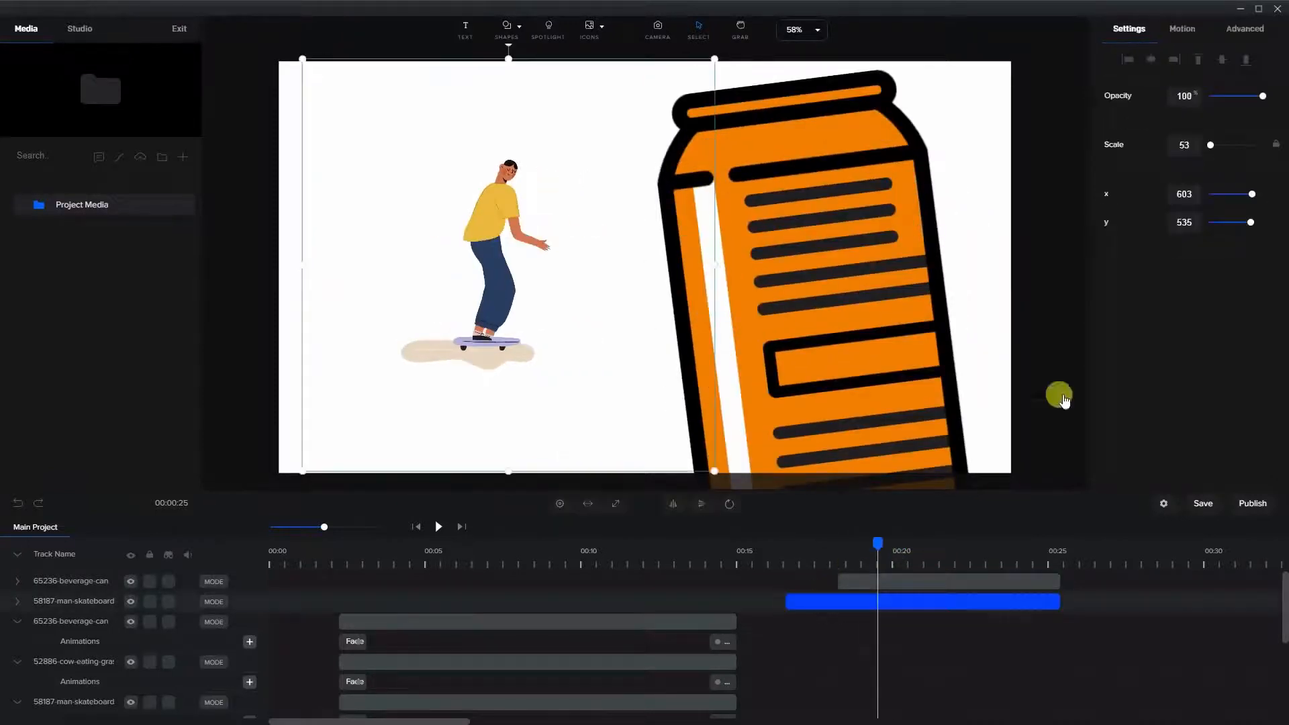
left_click(1182, 31)
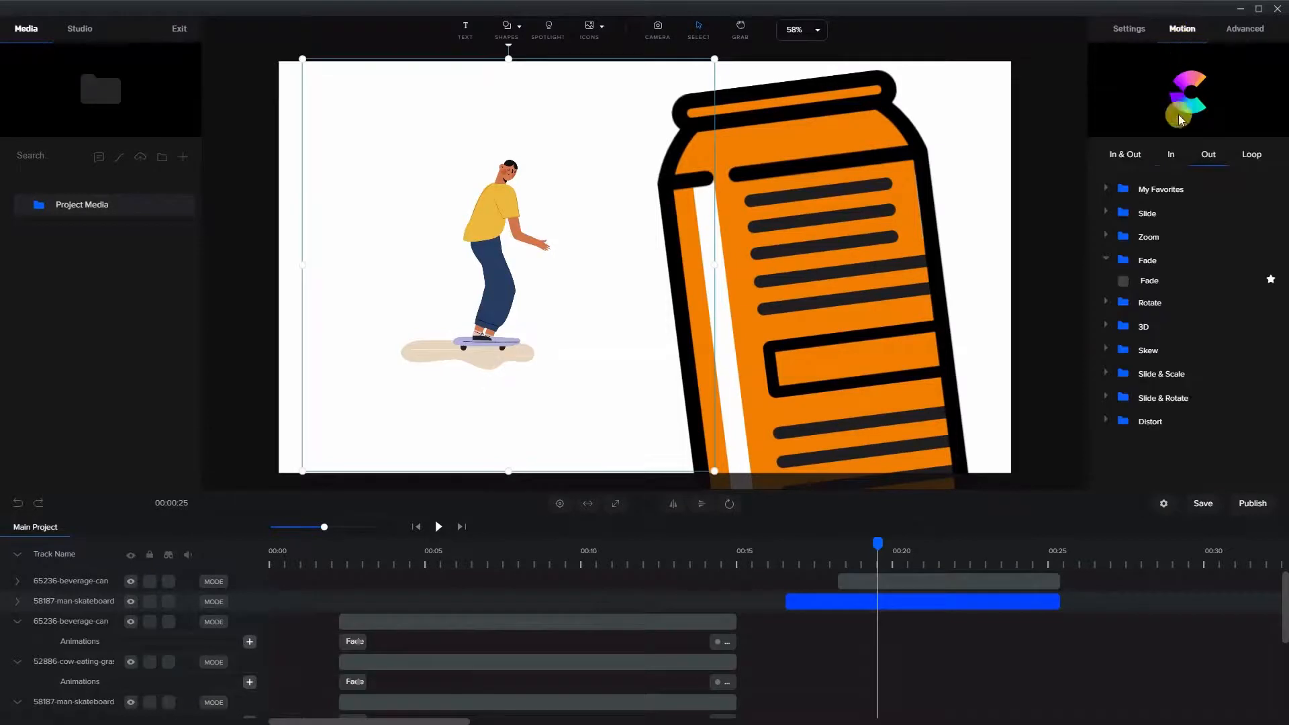
left_click(1172, 154)
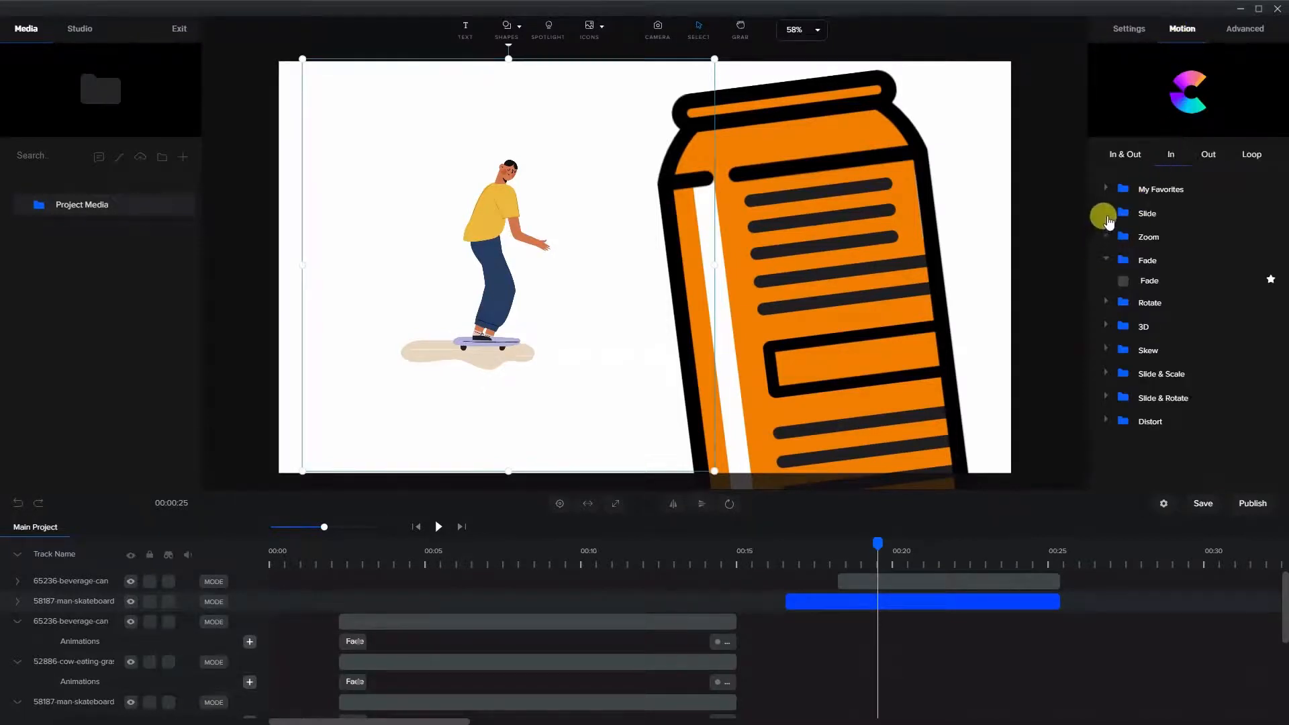
left_click(1104, 213)
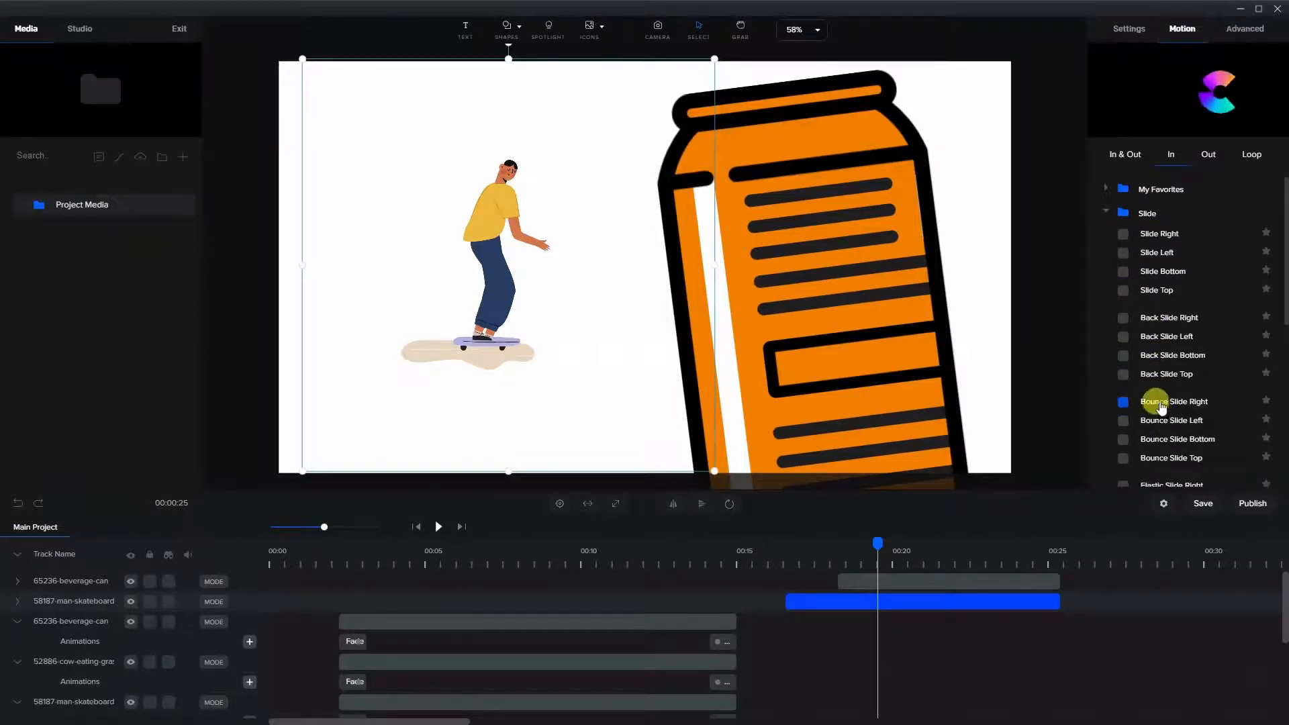
scroll(1164, 432, "down", 1)
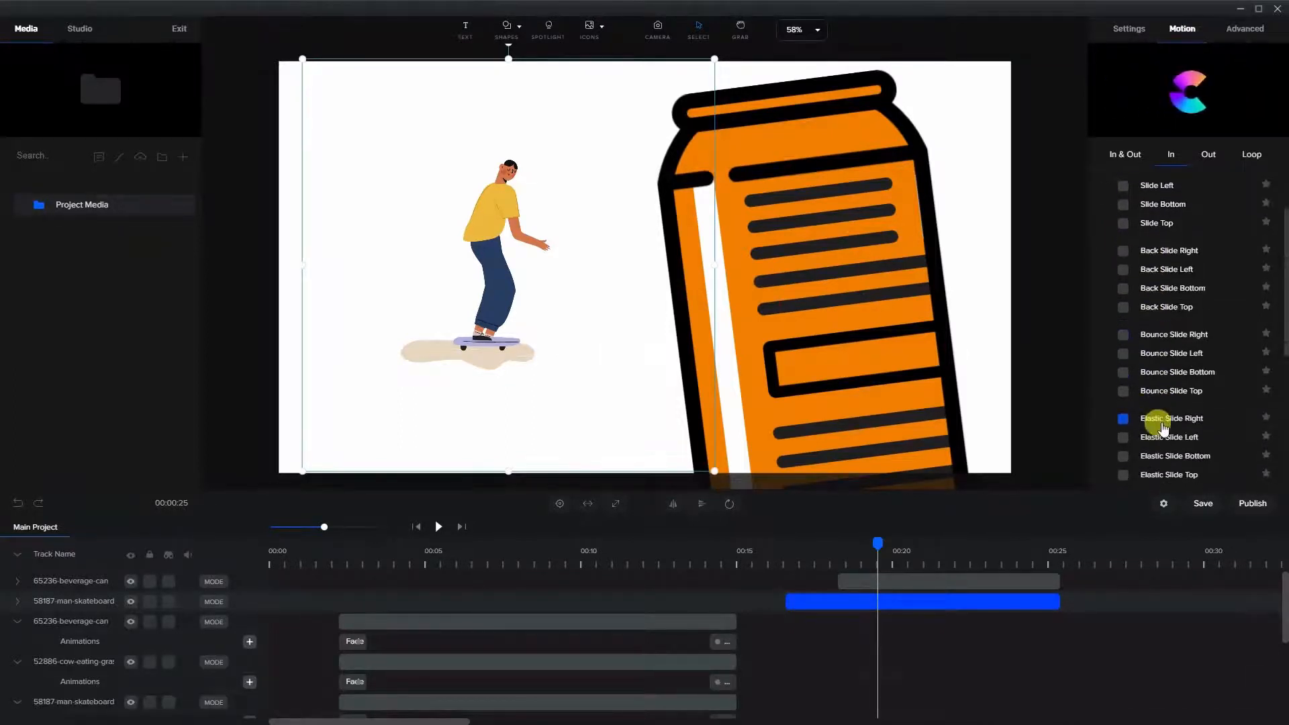
left_click(1123, 252)
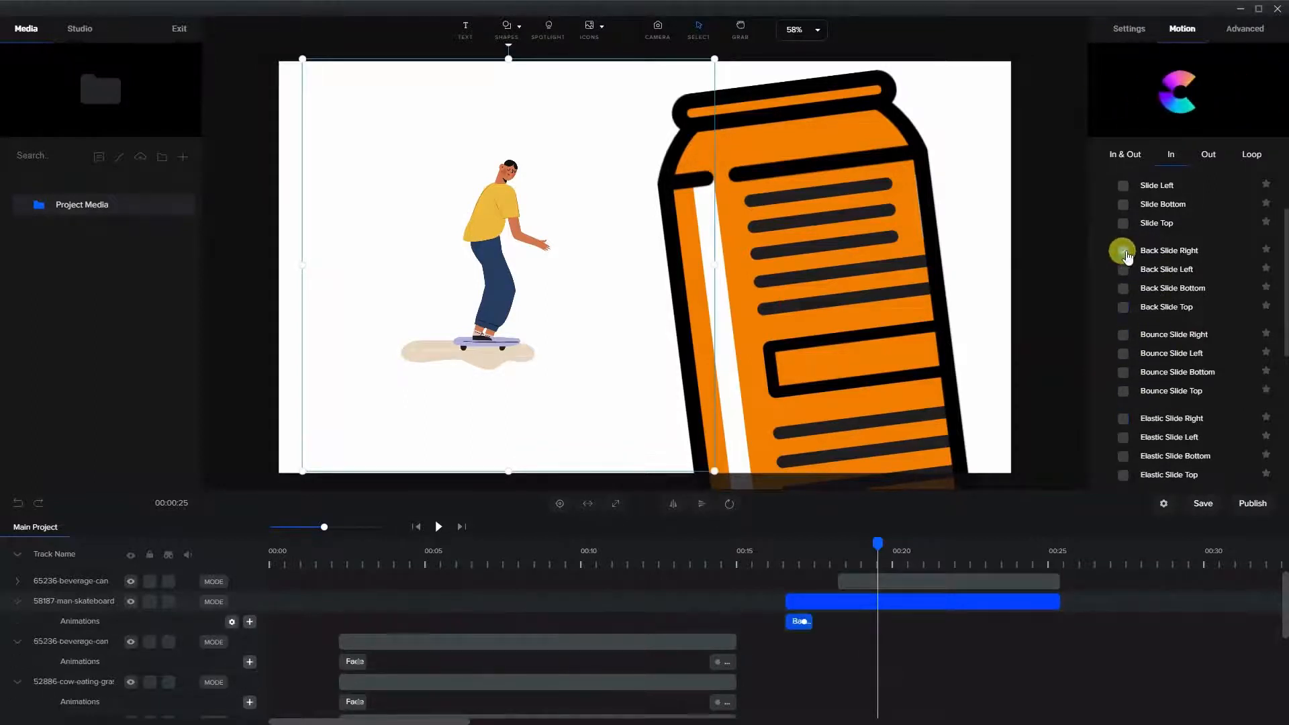
left_click(772, 563)
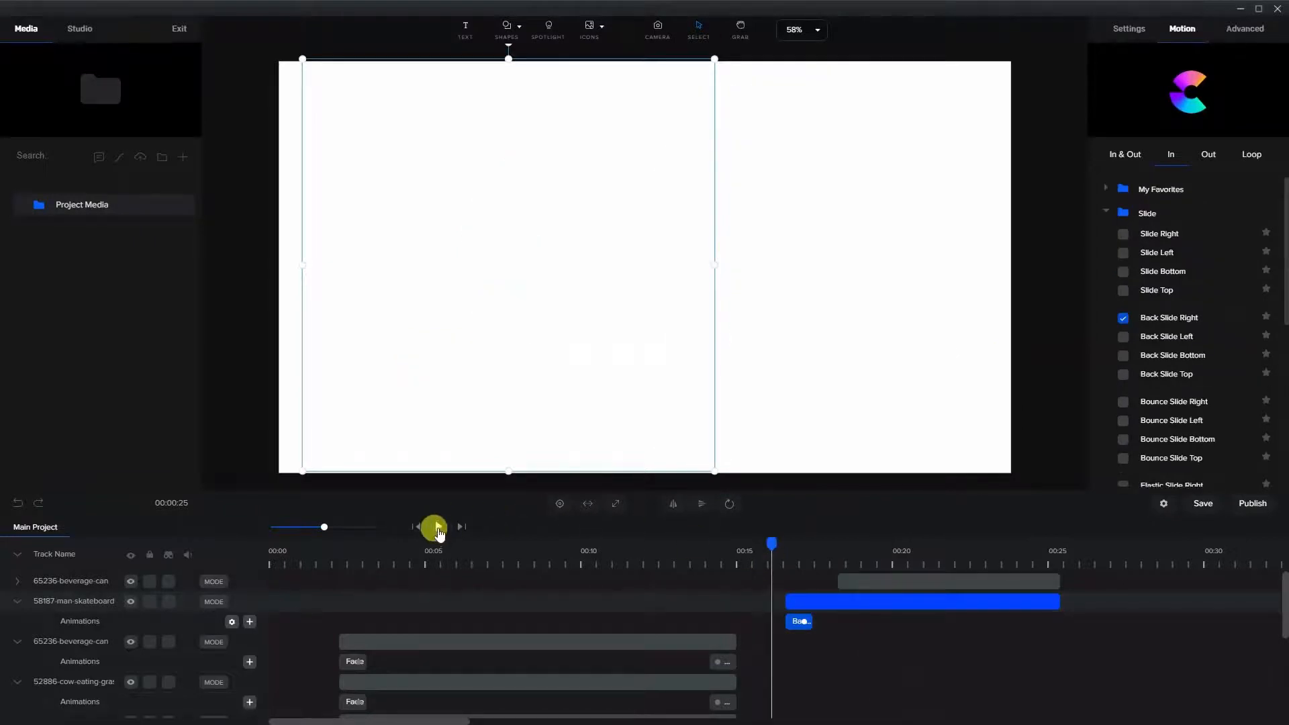
left_click(438, 528)
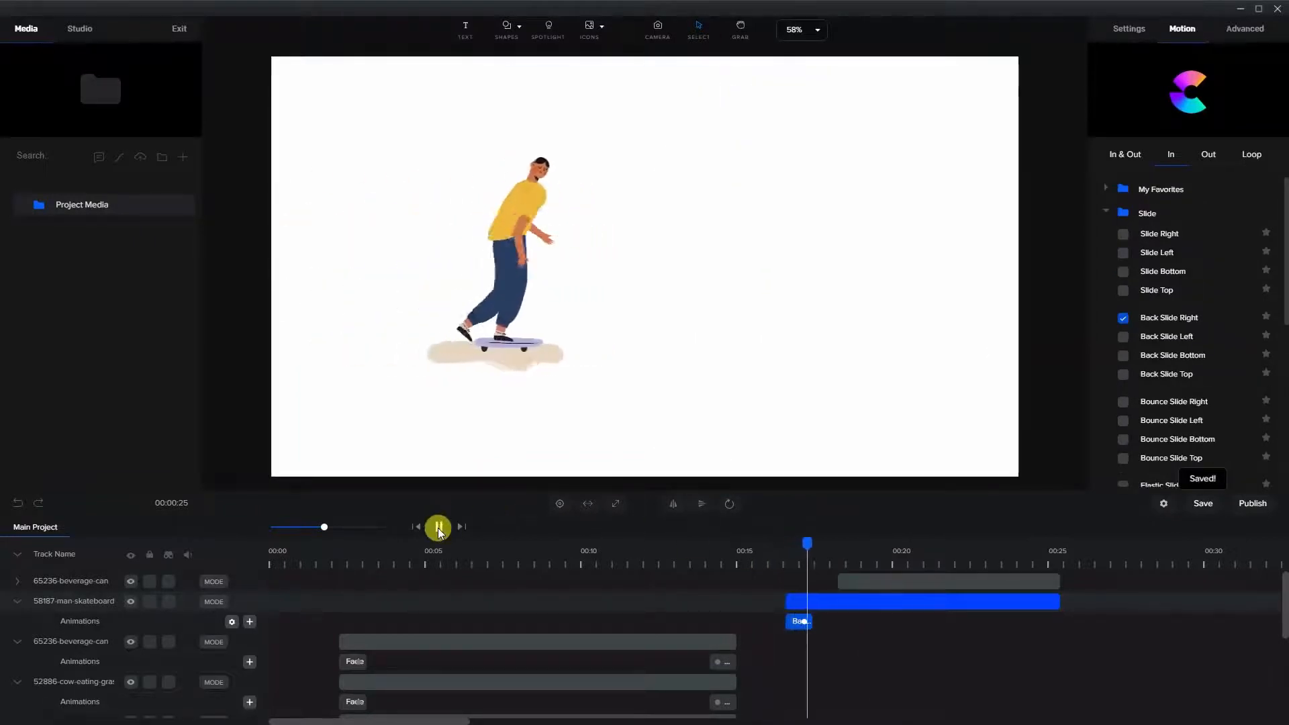
- Apply the Elastic Scale Down entrance animation to the beverage can clip starting at about 00:18 and play the timeline from about 00:16
left_click(438, 528)
left_click(855, 579)
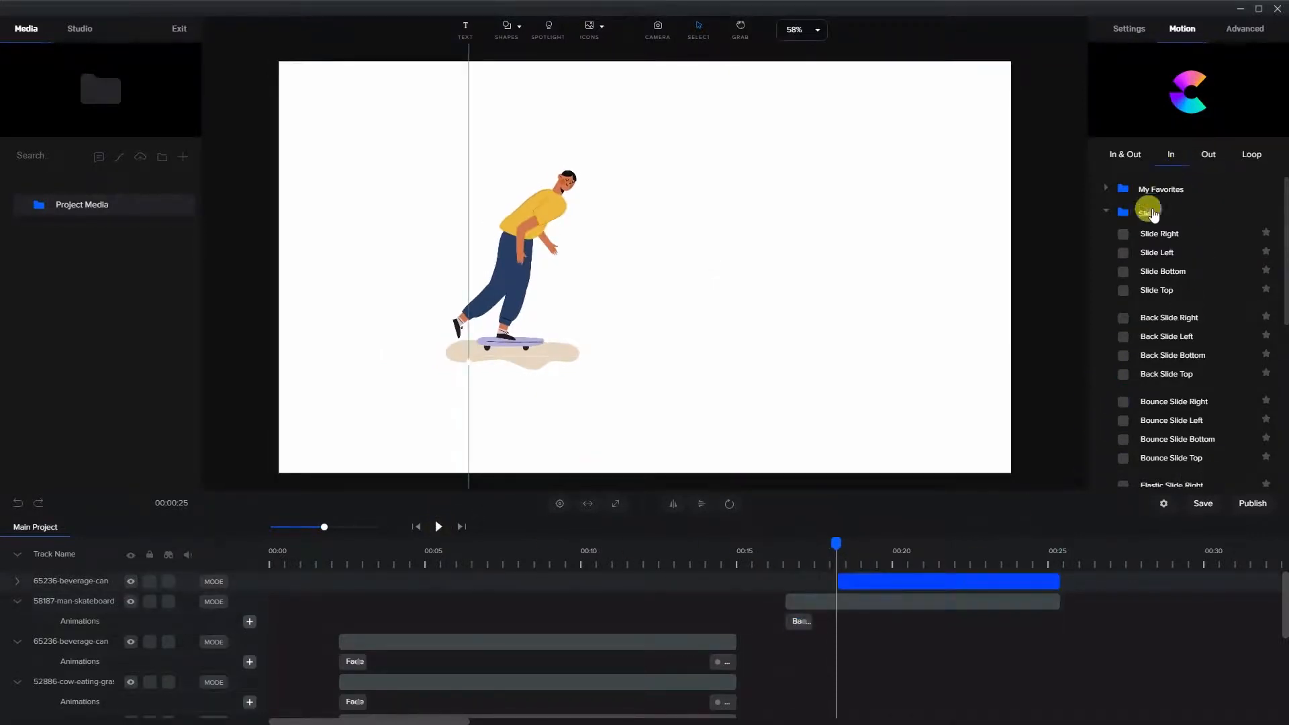
left_click(1105, 212)
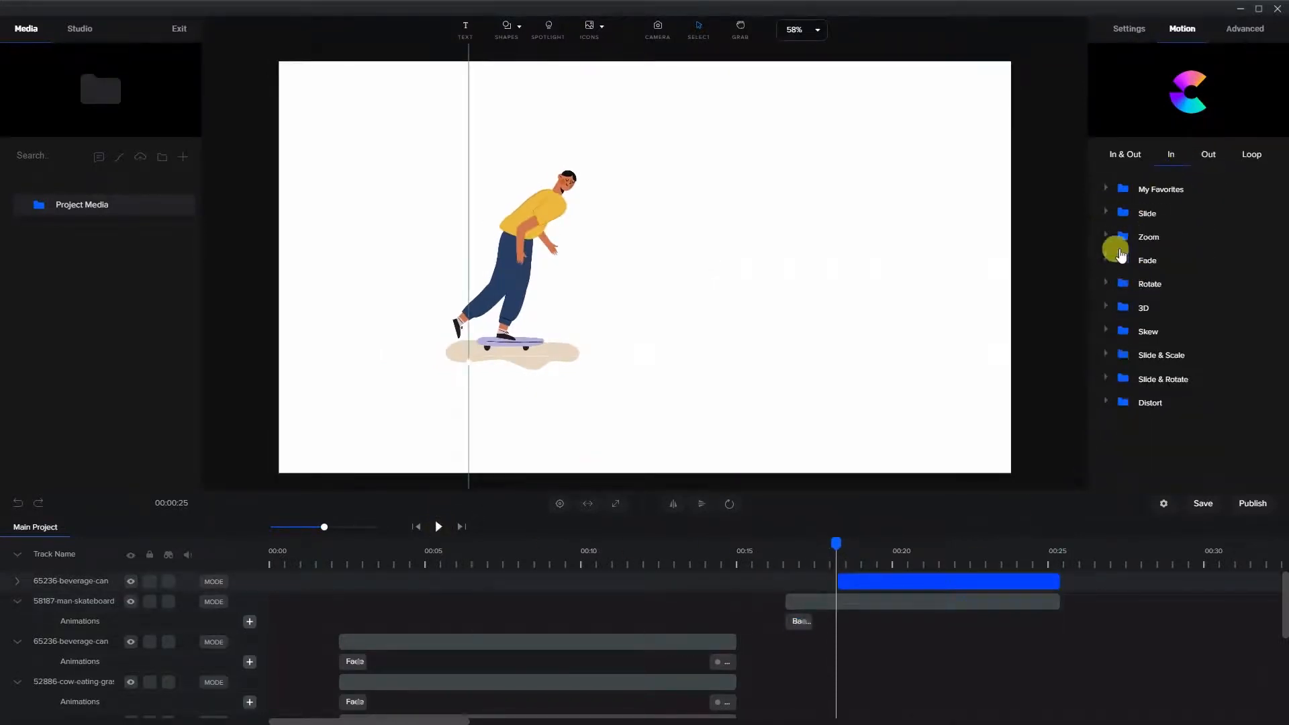
left_click(1105, 237)
left_click(1173, 425)
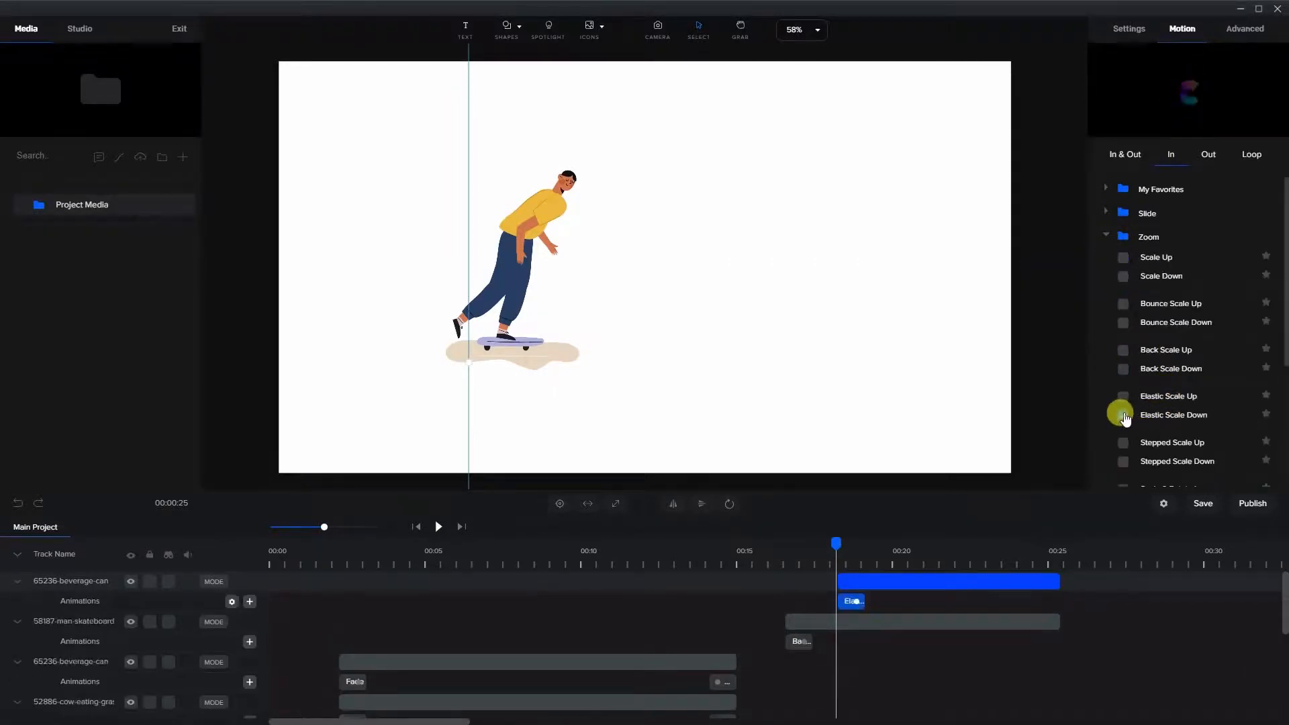
left_click(777, 564)
left_click(440, 526)
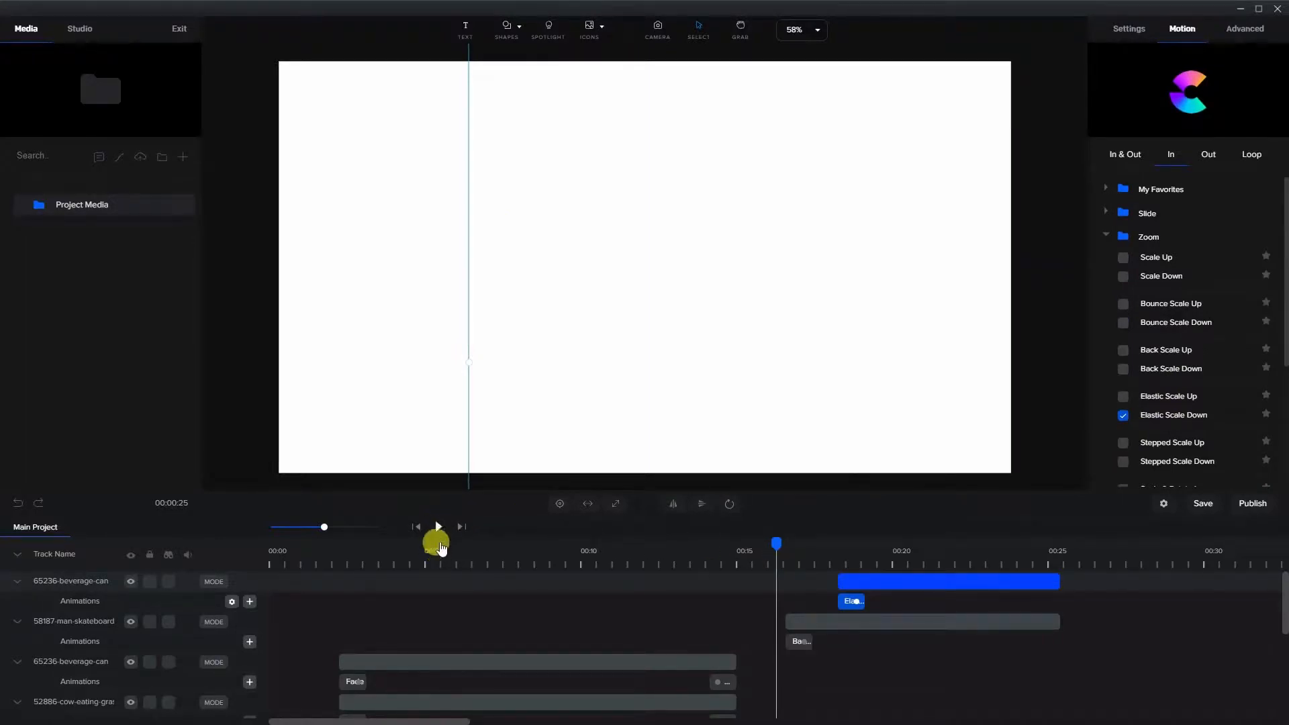
left_click(440, 529)
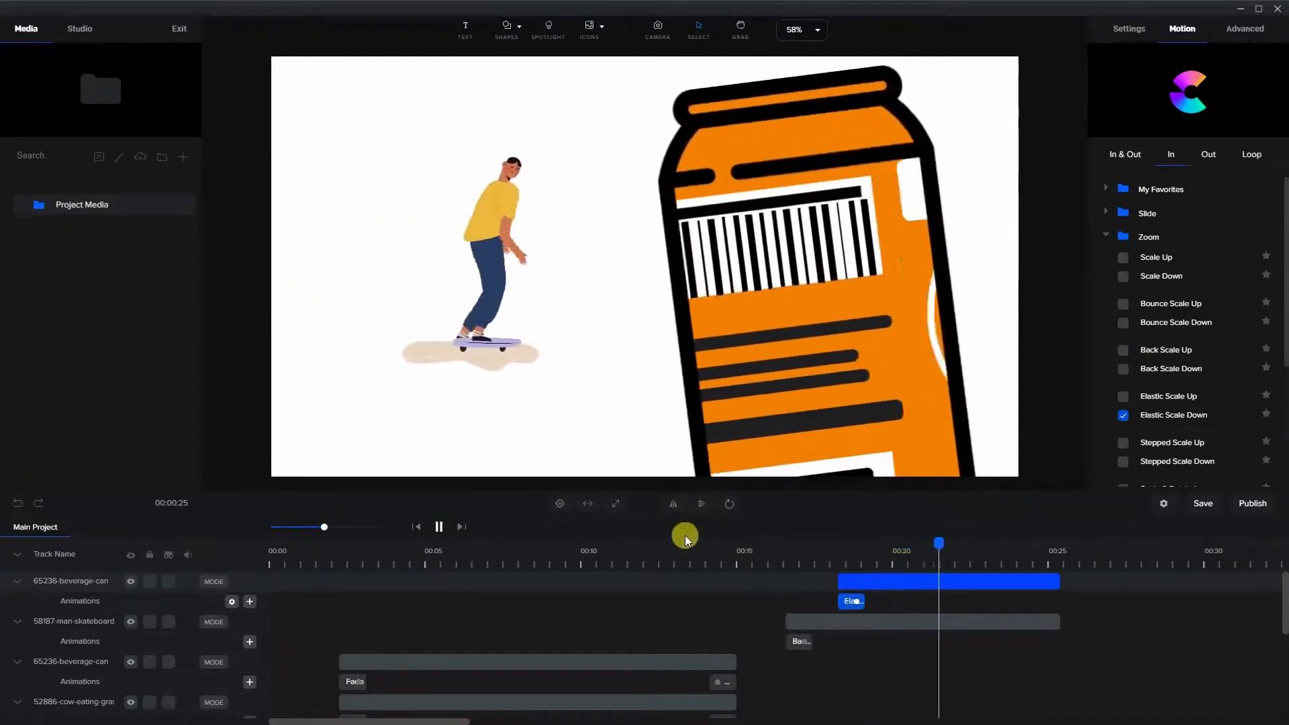
key("space")
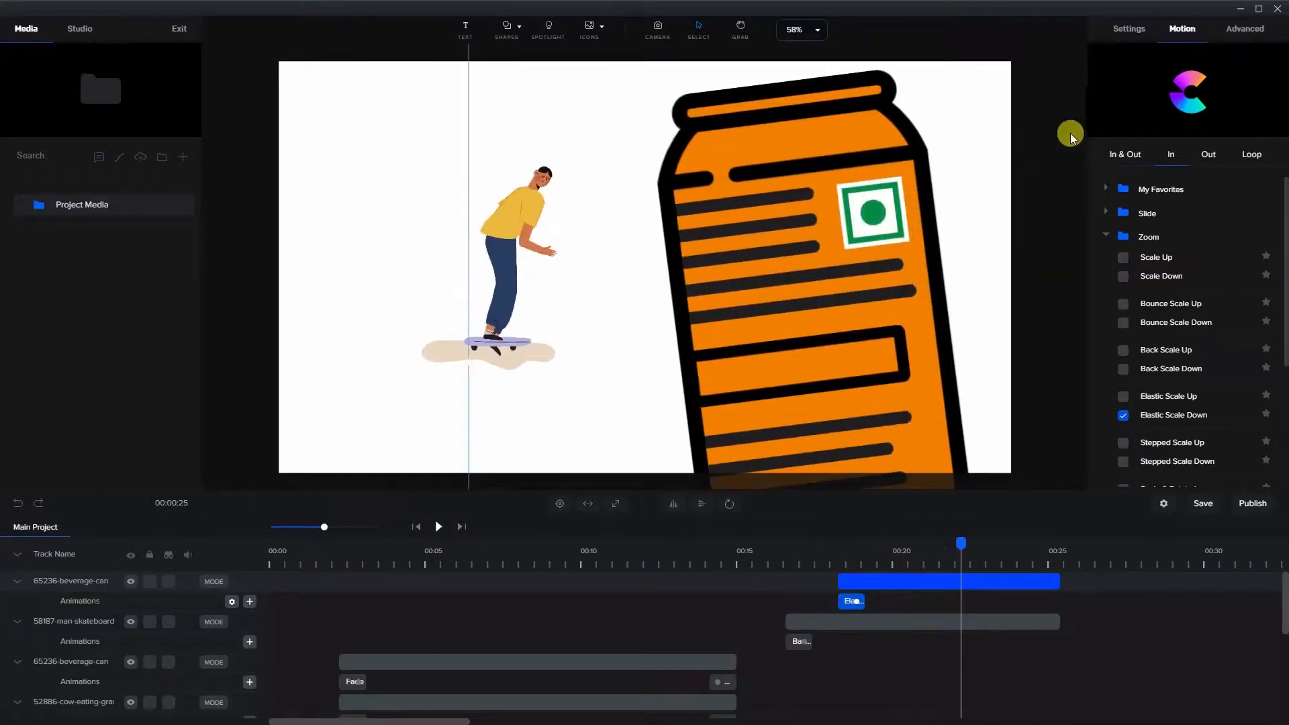
- Move the skateboarder slightly down and to the left on the canvas, with its advanced settings open
left_click(451, 244)
left_click(494, 259)
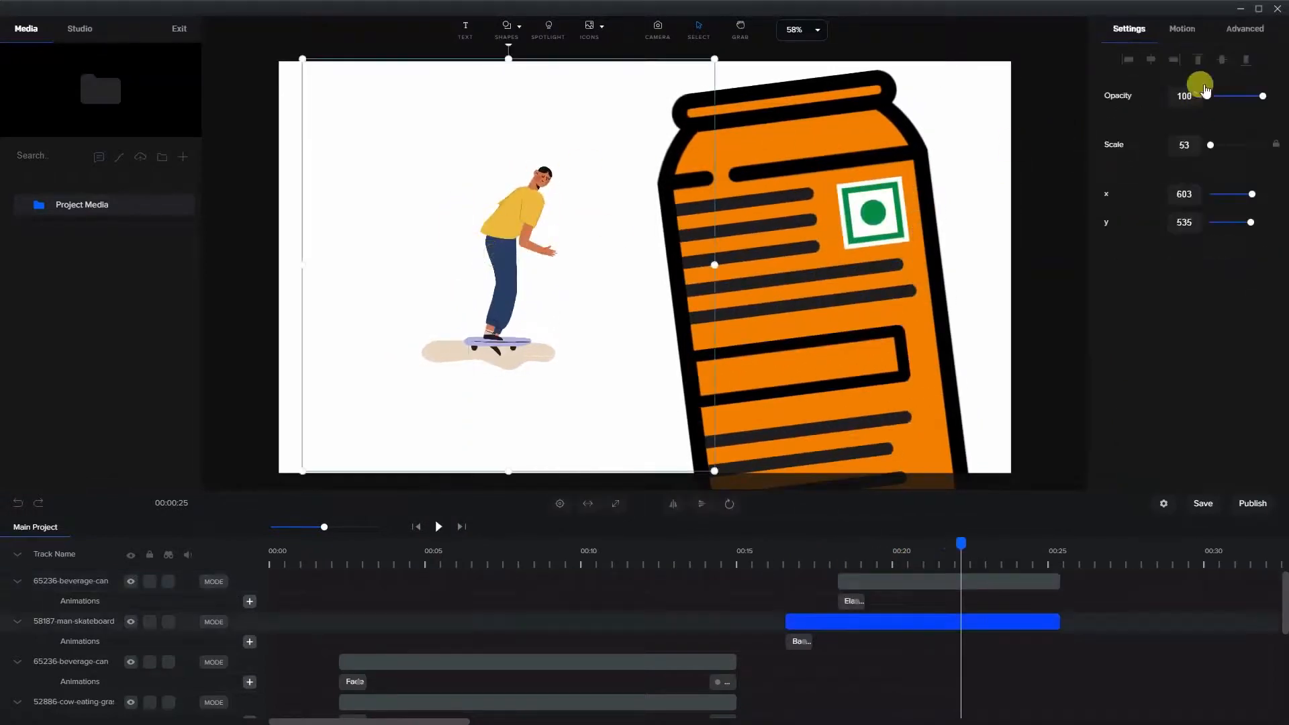
left_click(1182, 28)
left_click(1183, 30)
left_click(1243, 27)
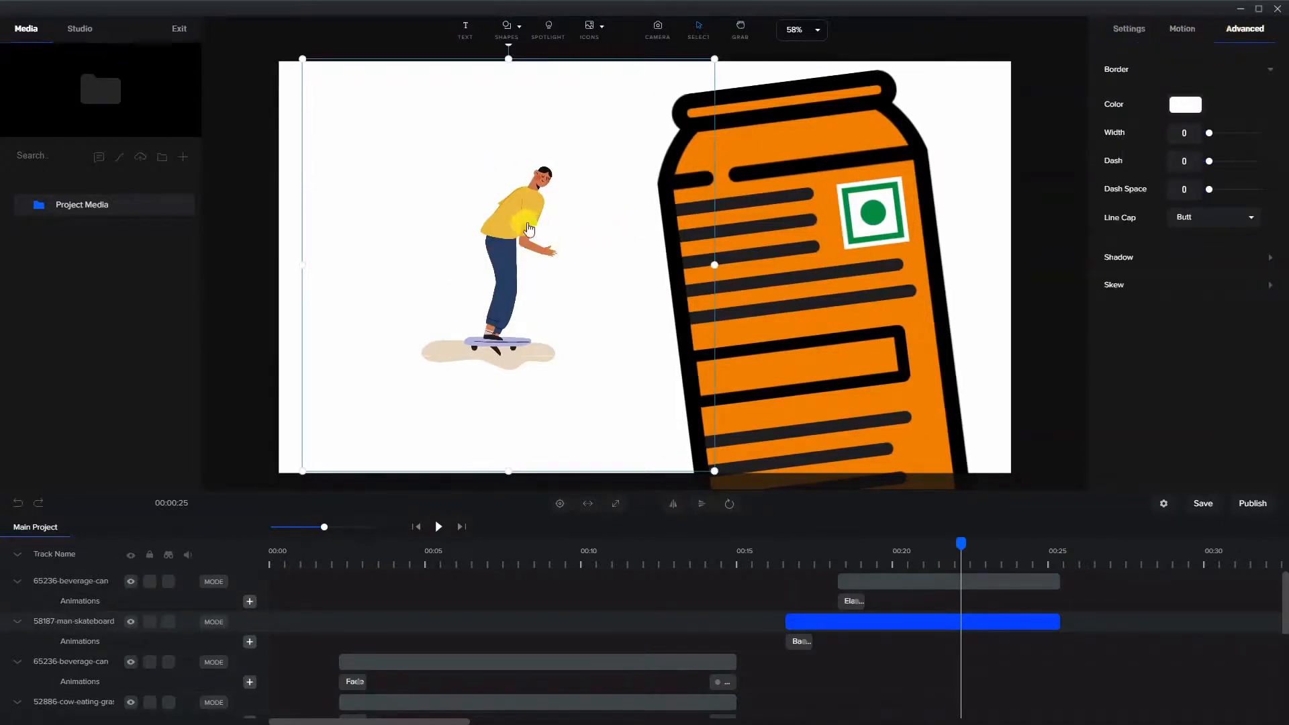
left_click_drag(529, 230, 508, 236)
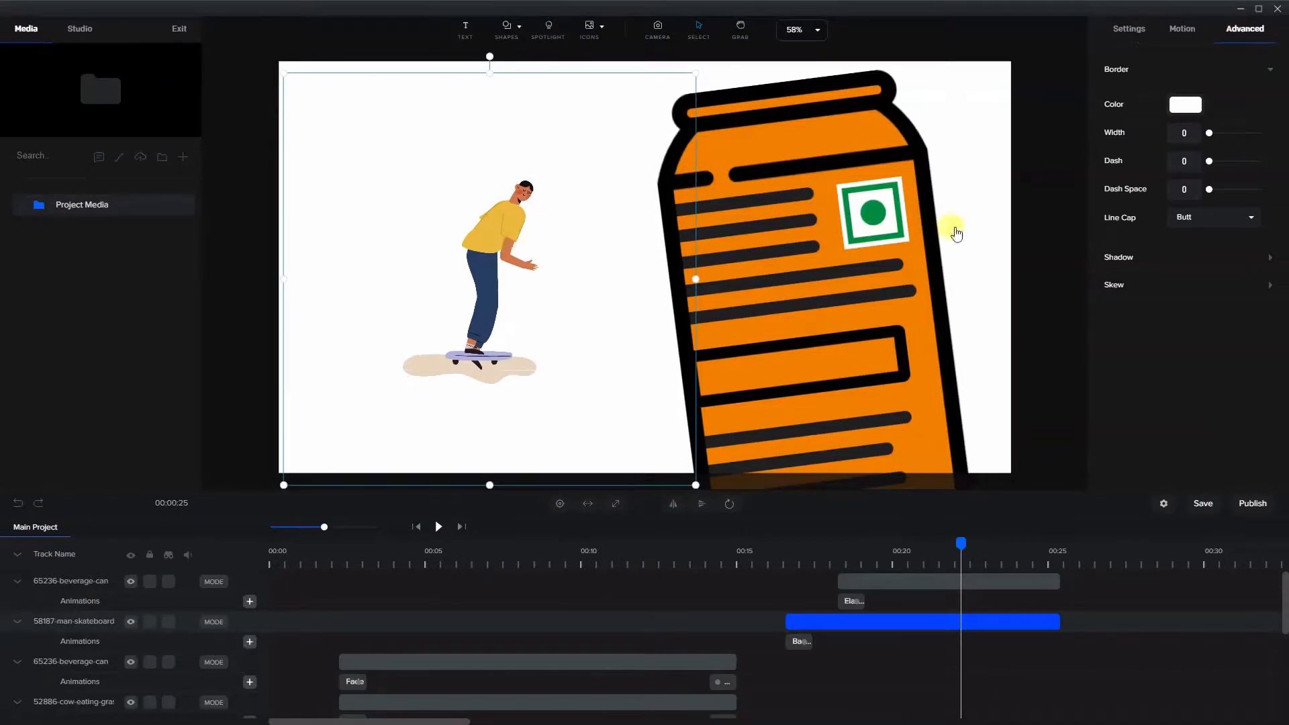
- Give the skateboarder a shadow with blur 10, X offset 10 and Y offset 10, preview it from about 00:16, and deselect the clip
left_click(1142, 257)
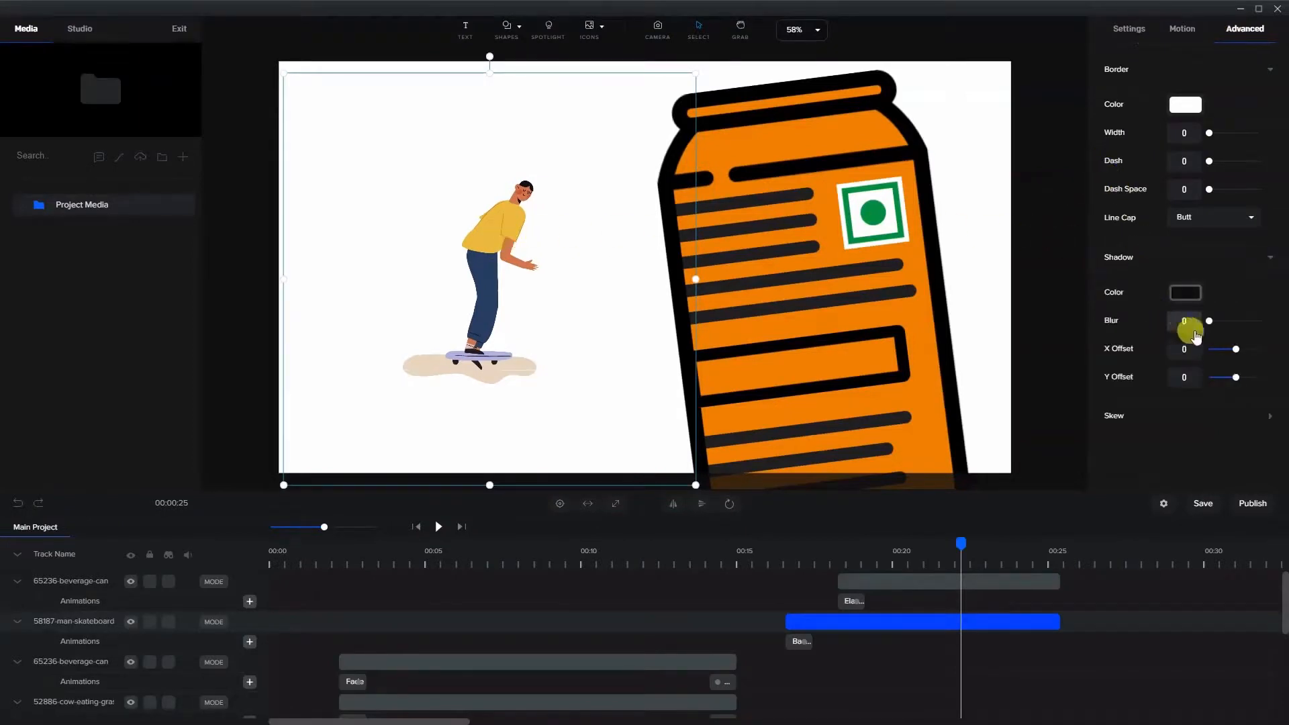
type("1")
left_click(1178, 341)
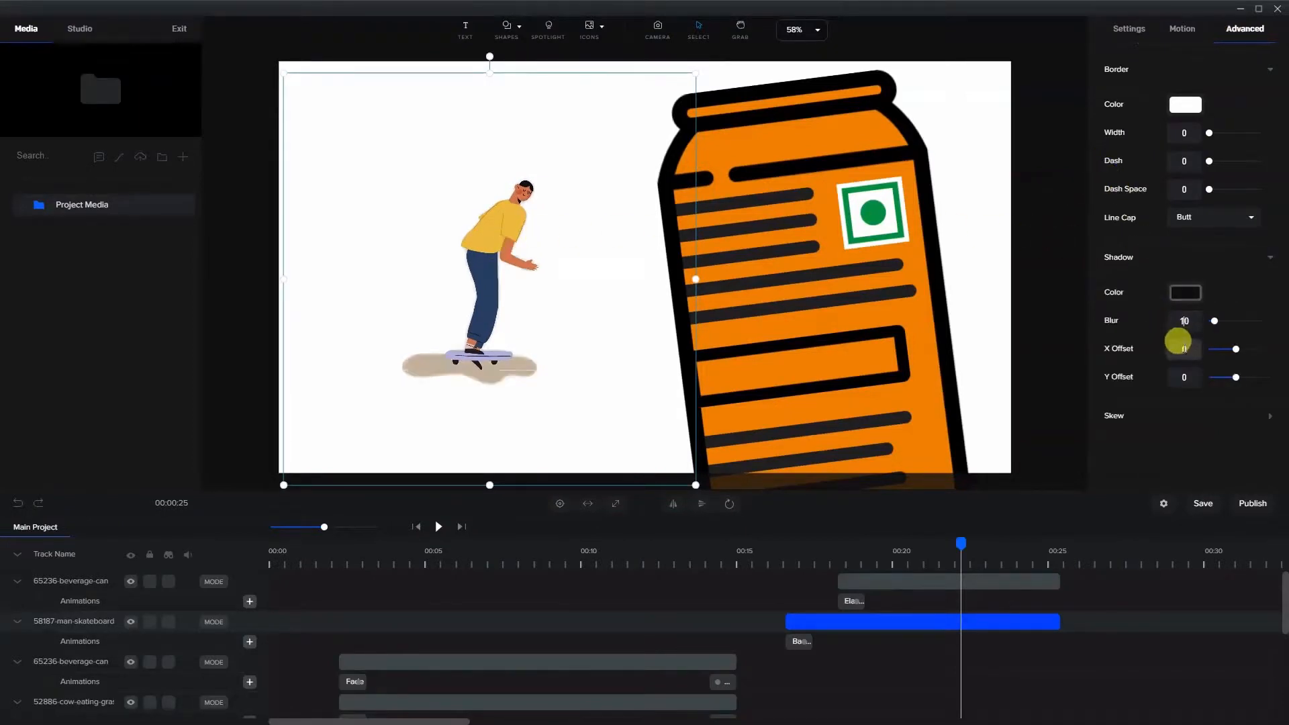
type("1")
left_click(1175, 376)
type("1")
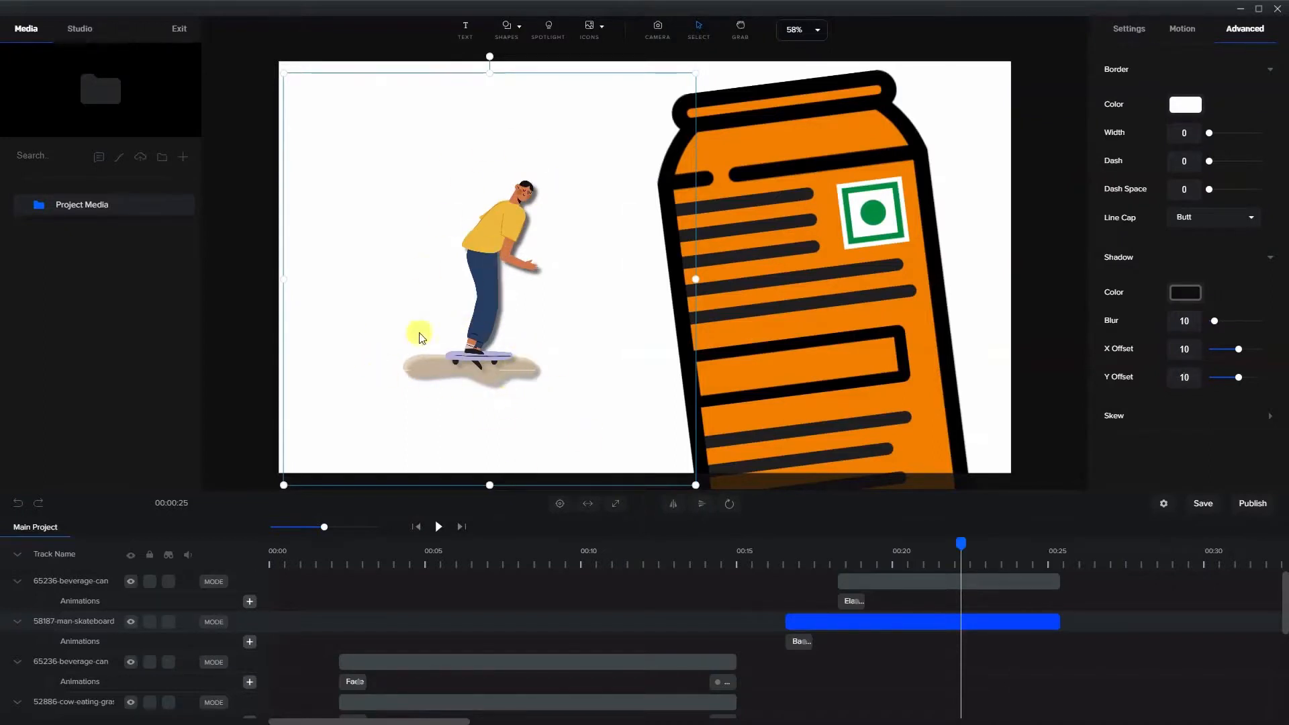
left_click(783, 551)
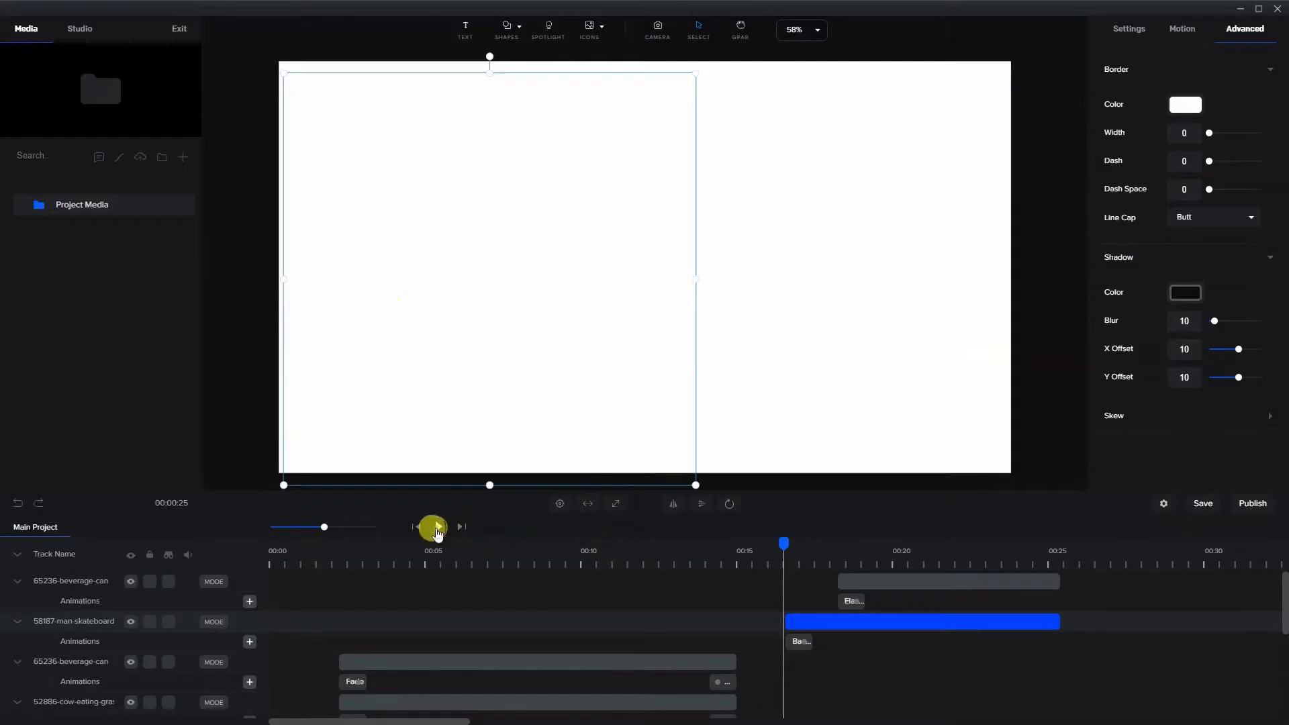
left_click(436, 528)
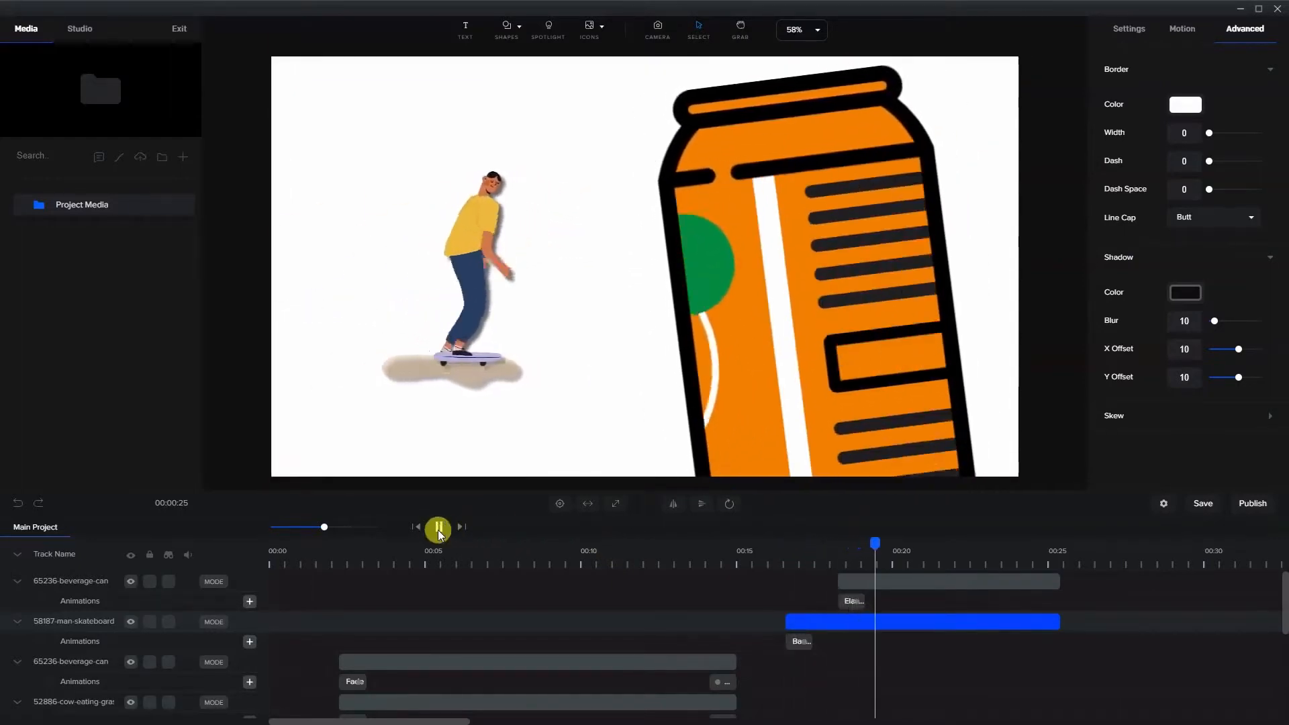
left_click(441, 530)
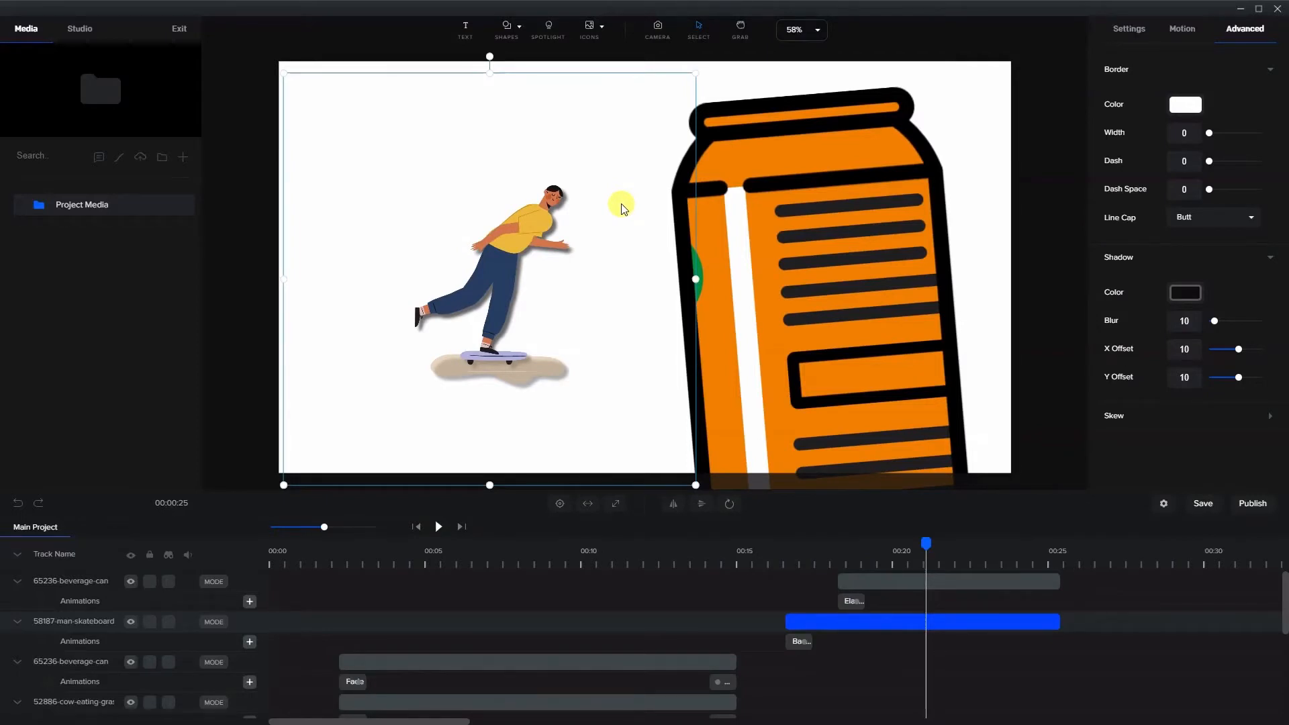
left_click(1261, 717)
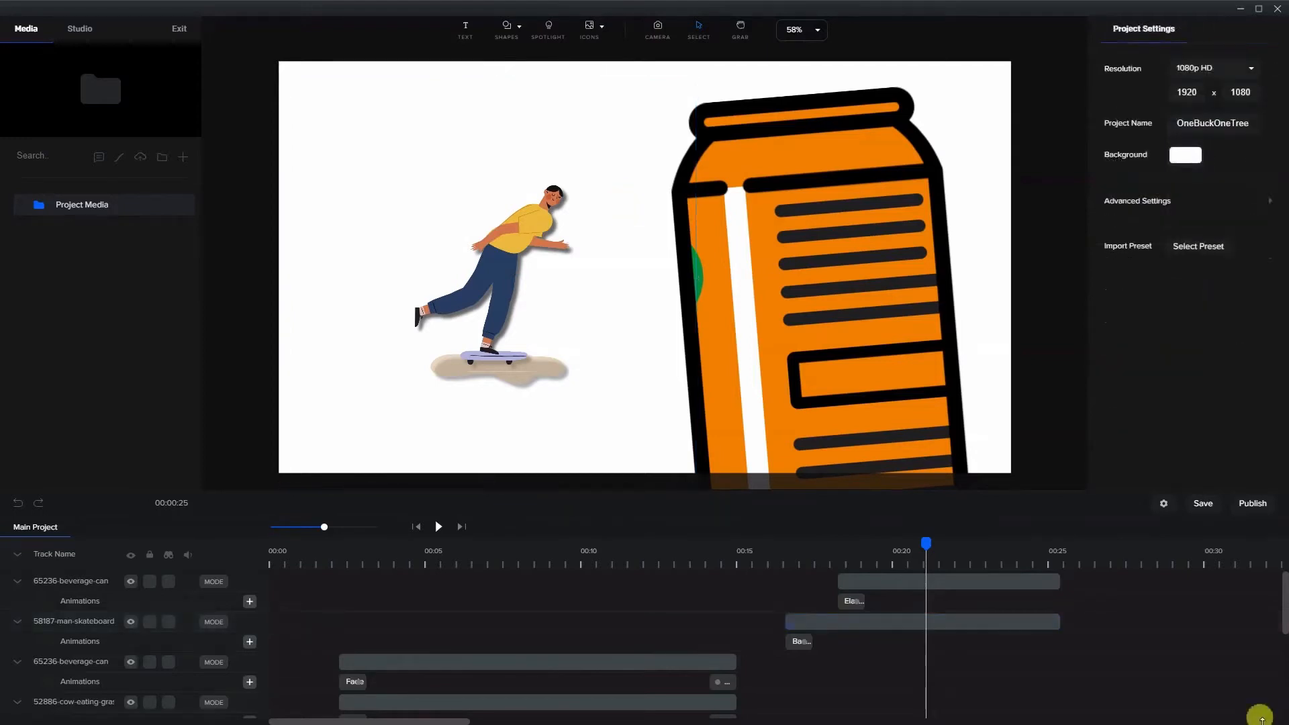